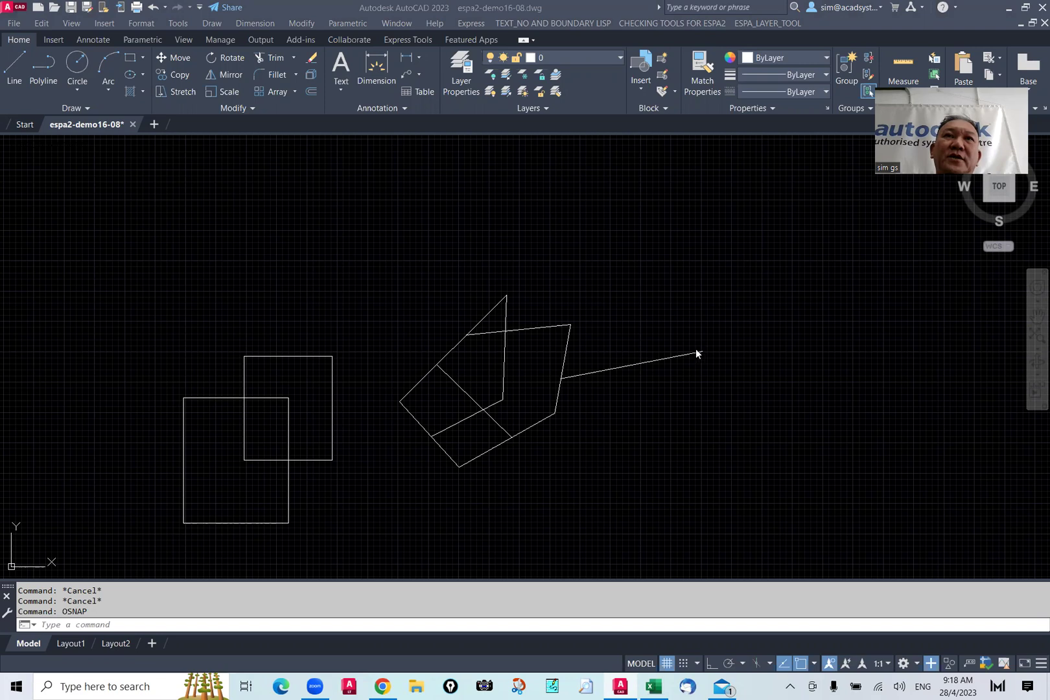
- Zoom in and select the upper slanted and vertical lines to check their layer
scroll(563, 389, "up", 2)
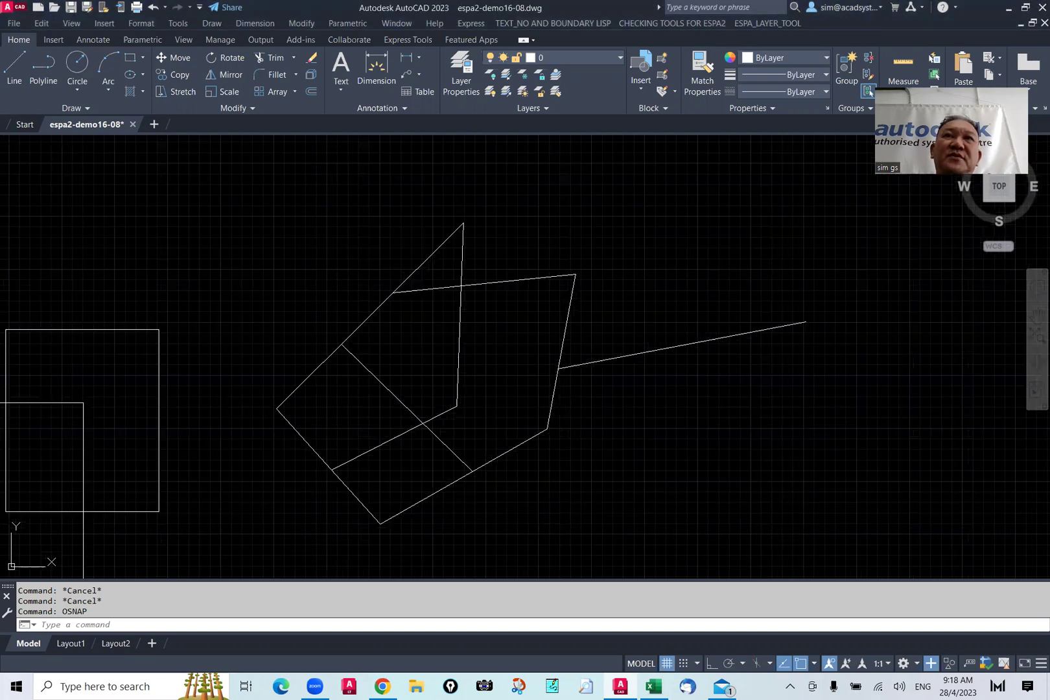
left_click(542, 278)
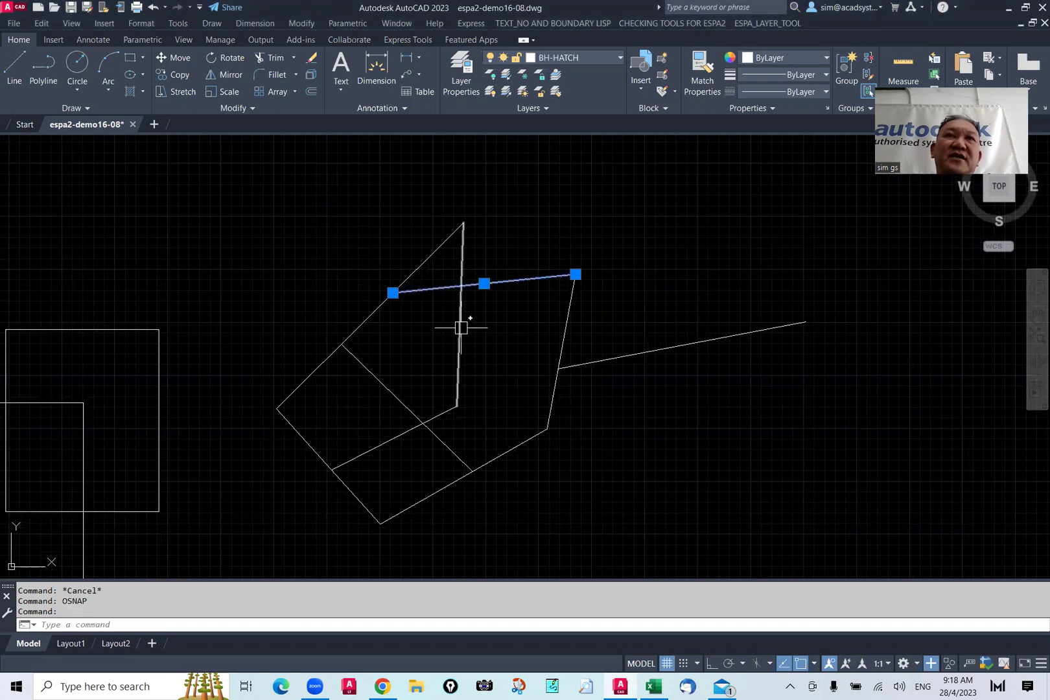
left_click(460, 327)
key("Escape")
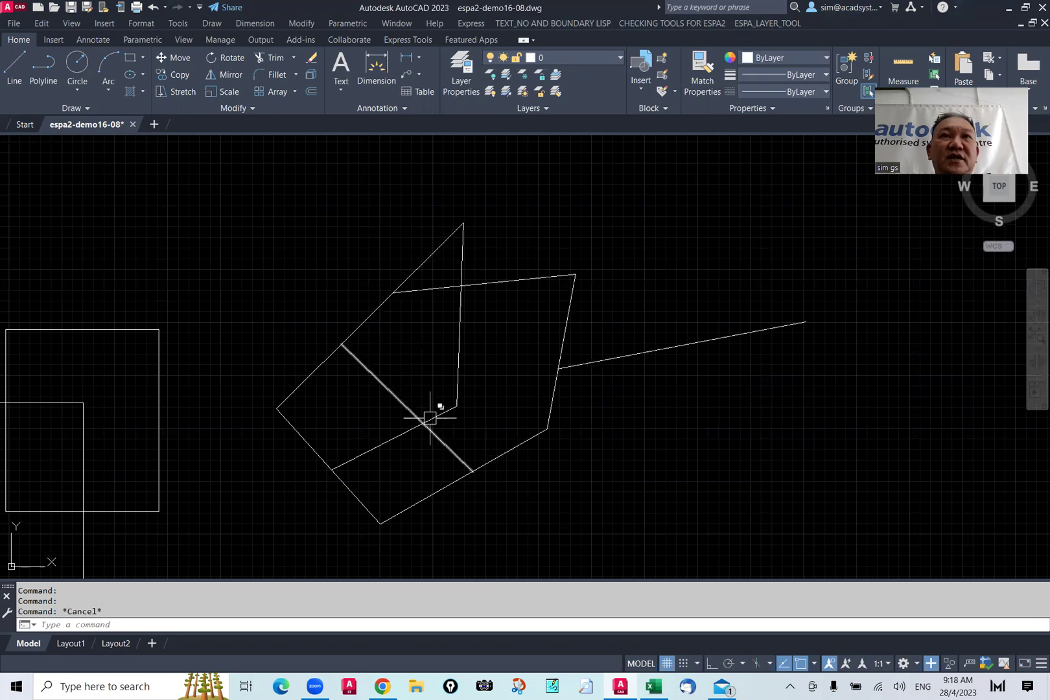
- Try a BO boundary pick inside the upper inner region, then cancel it
type("bo")
key("Return")
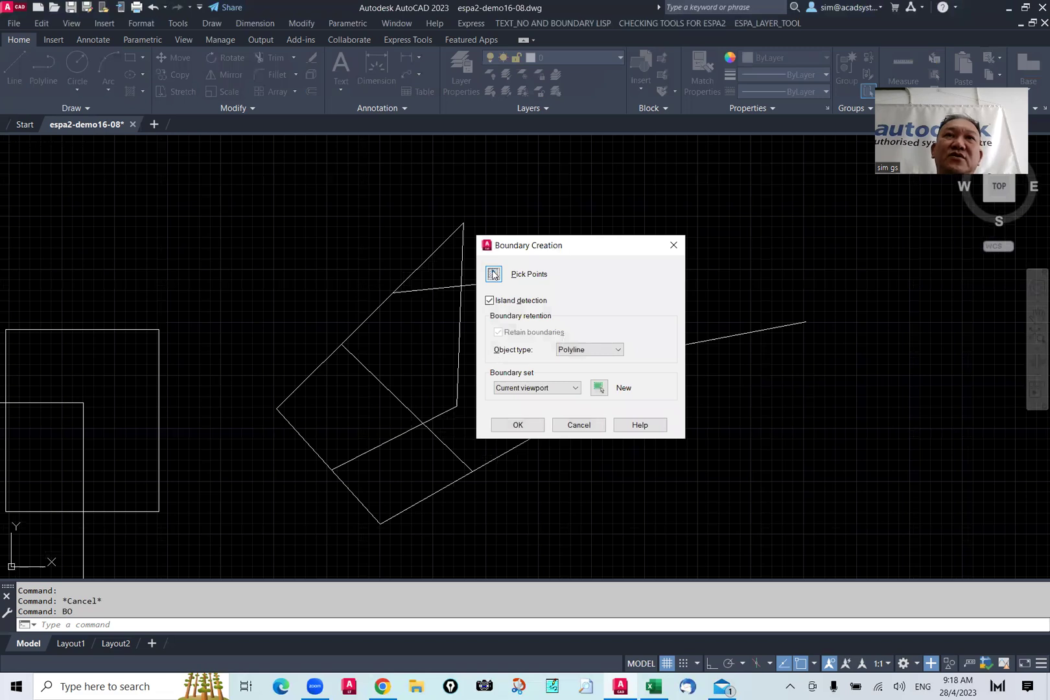
left_click(493, 274)
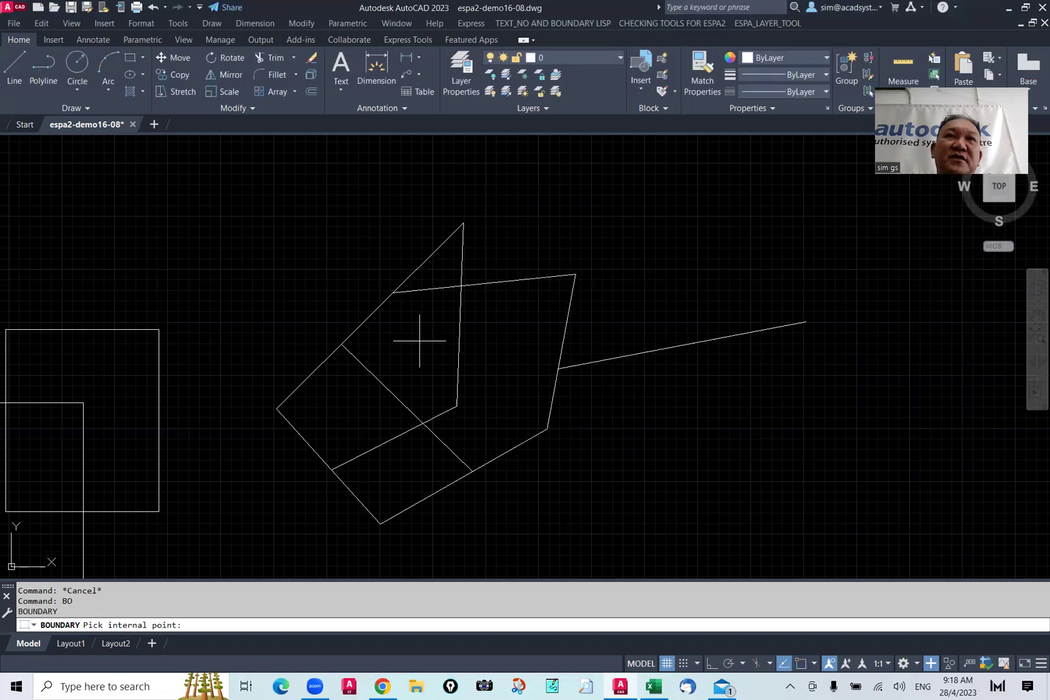
left_click(420, 340)
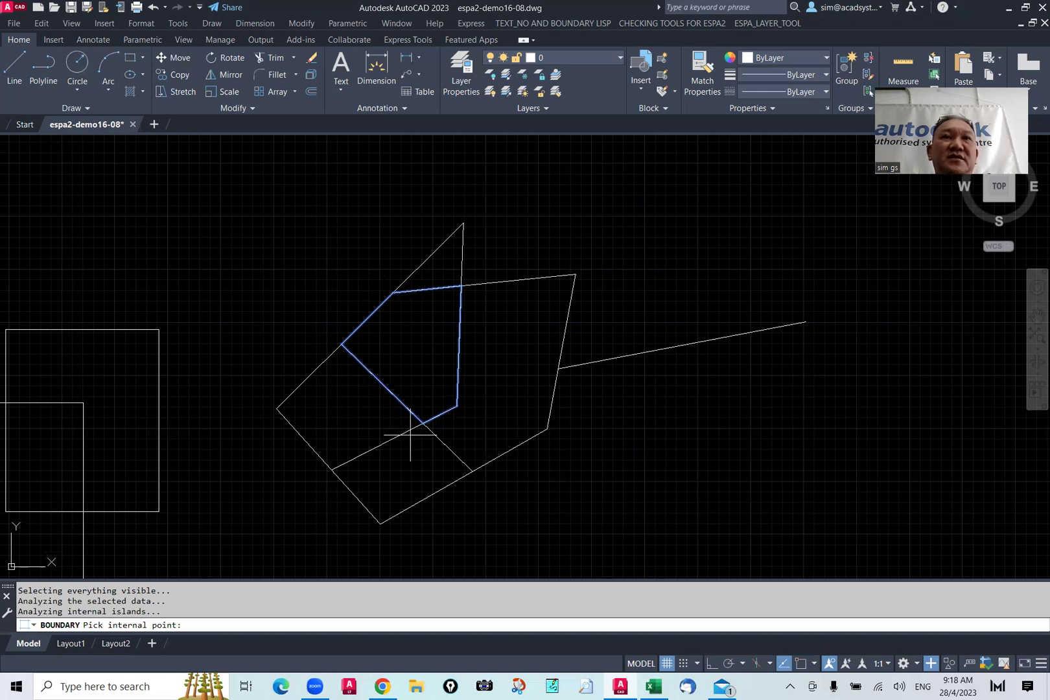
key("Escape")
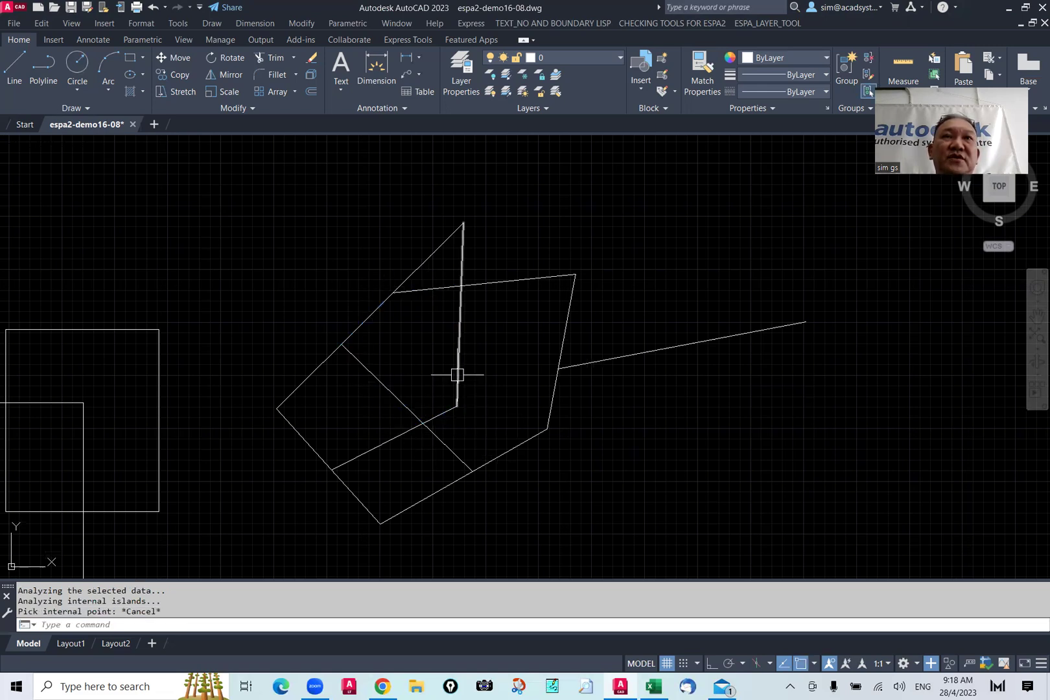
- Select the vertical line, then the lower diagonal line, to inspect each one
left_click(457, 375)
key("Escape")
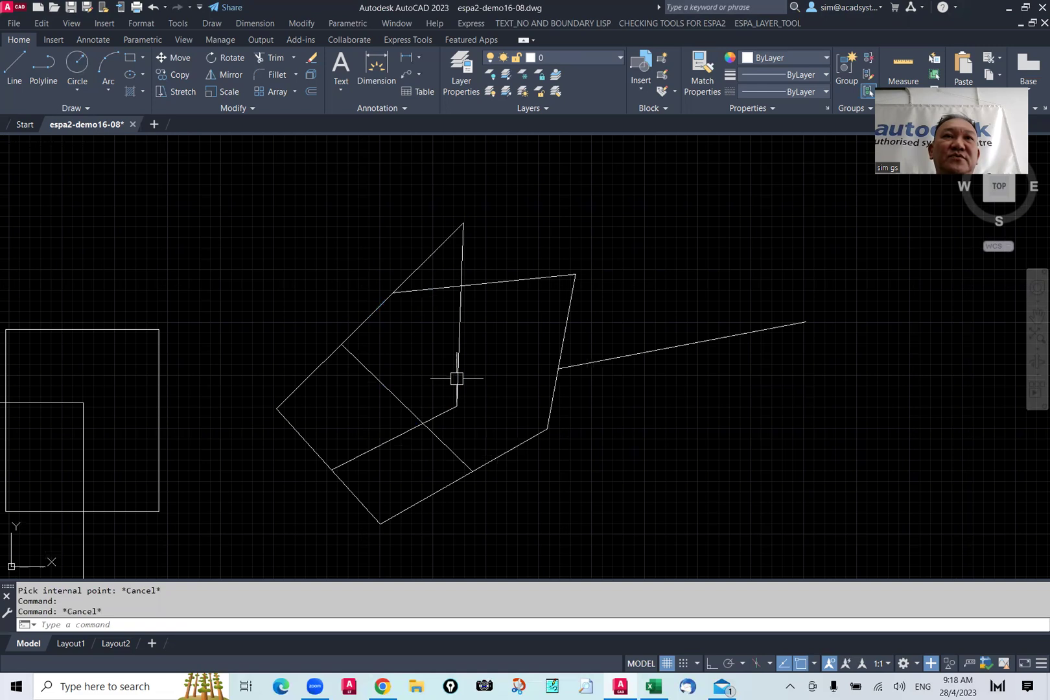
left_click(444, 421)
key("Escape")
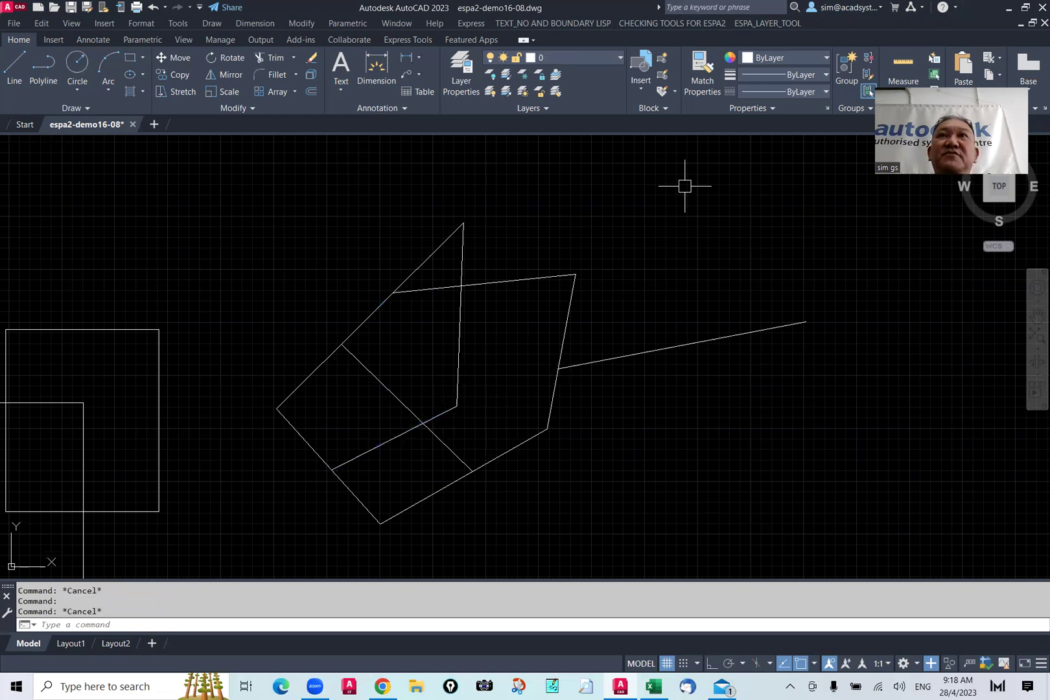
- Set SELECTIONCYCLING to 2 from the ESPA checking tools menu and test-pick the vertical line
left_click(691, 24)
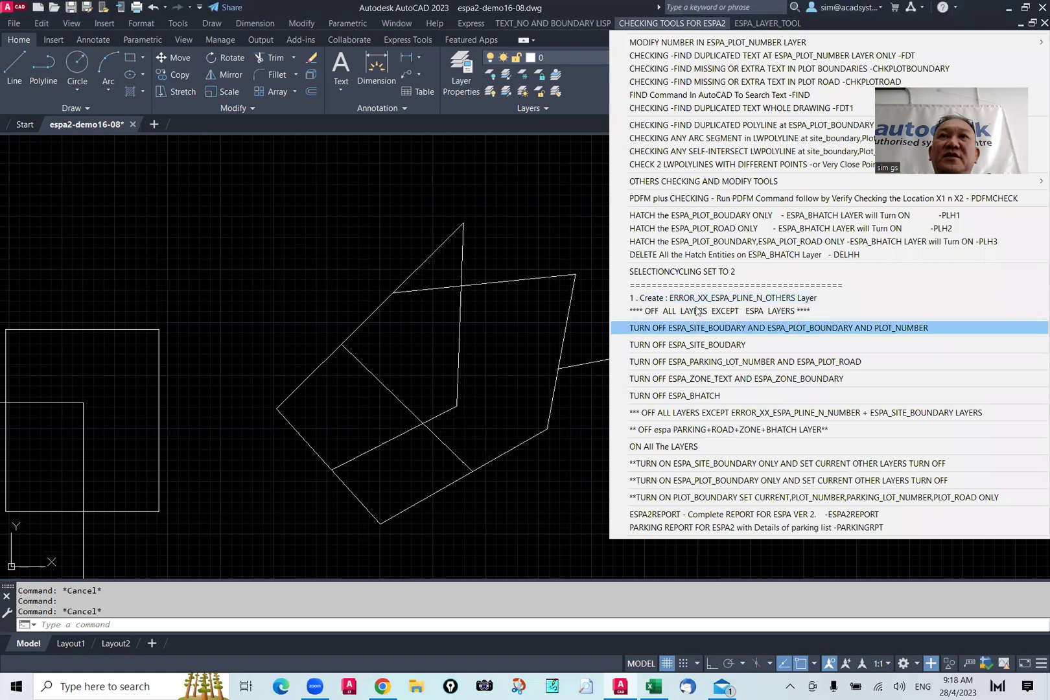
left_click(692, 272)
left_click(461, 328)
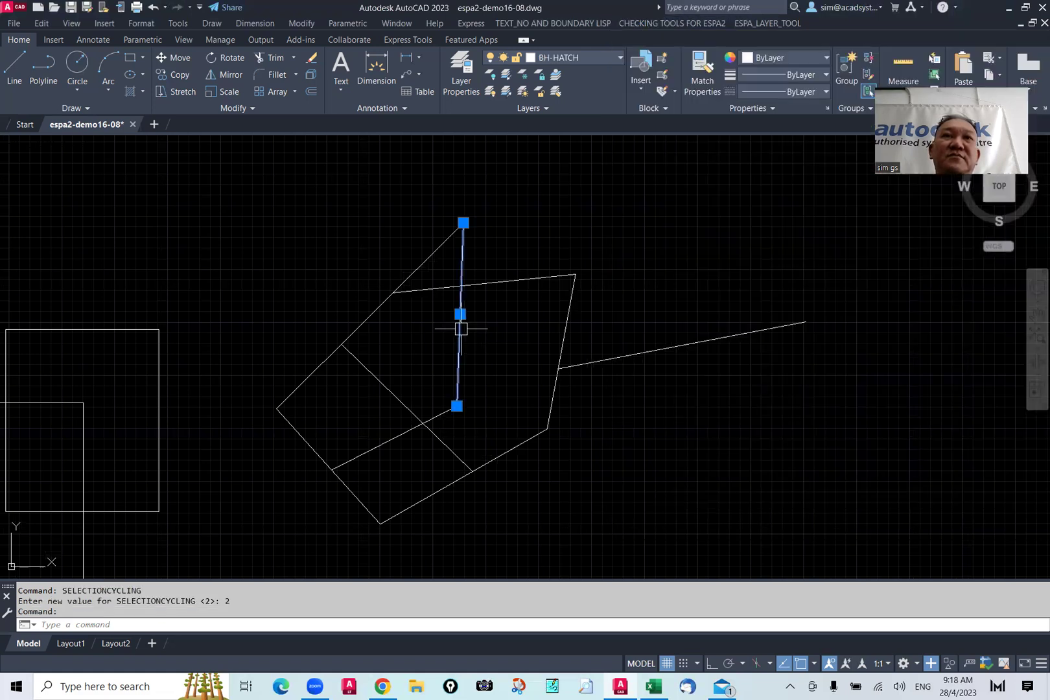
key("Escape")
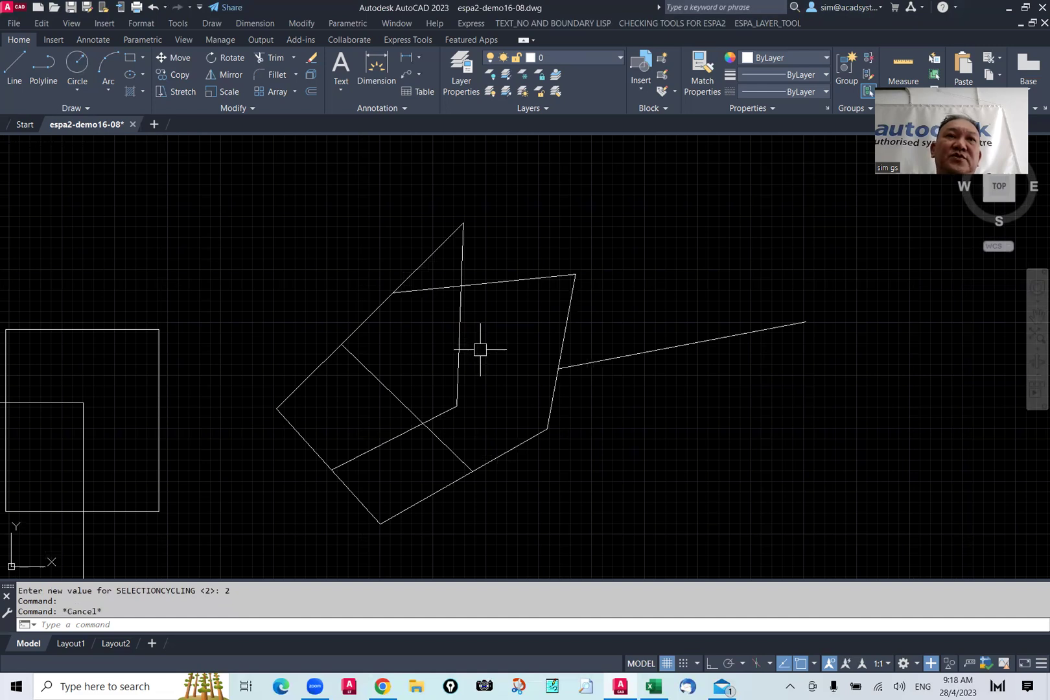
middle_click_drag(480, 350, 533, 374)
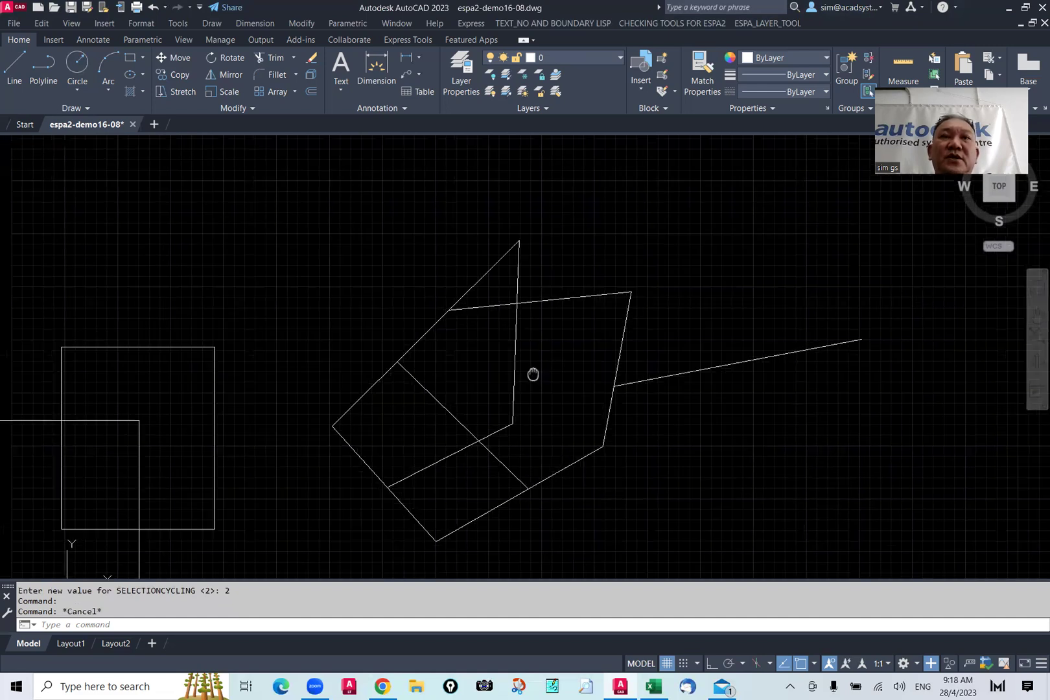
- Run BO and pick inside the upper inner region to trace a closed polyline, then check it
type("BO")
key("Return")
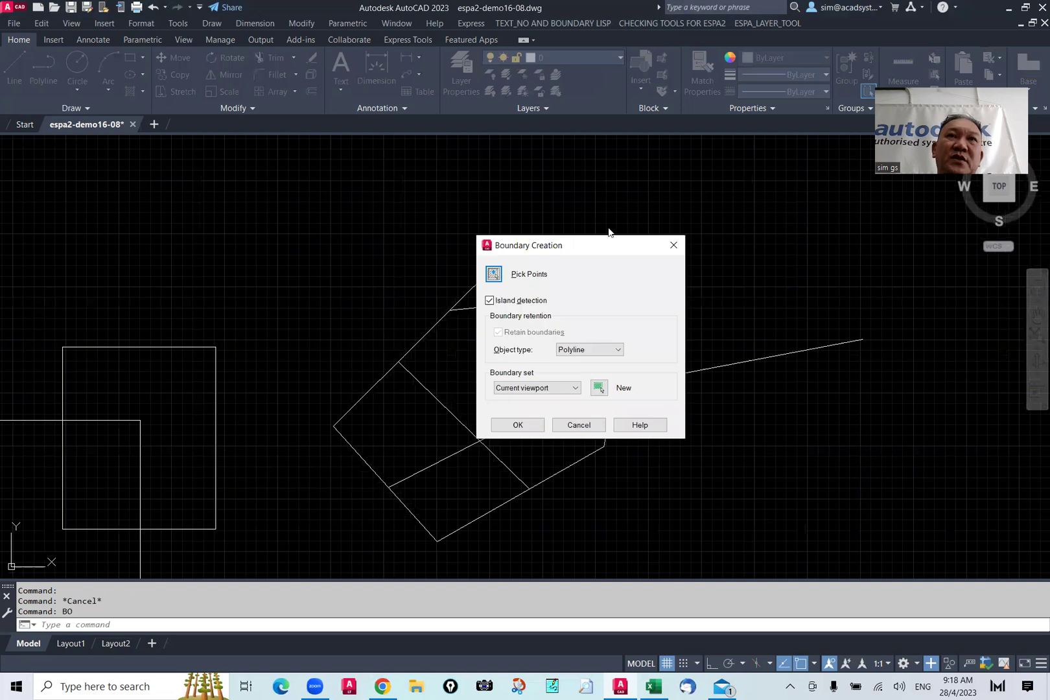
left_click(500, 279)
left_click(481, 370)
key("Return")
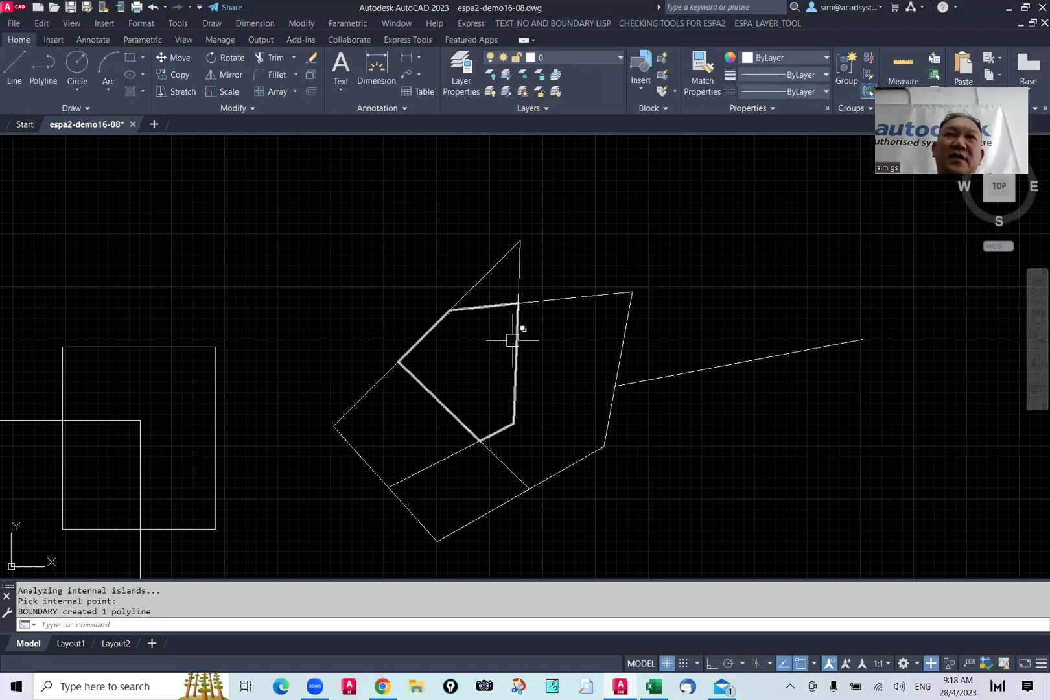
left_click(516, 337)
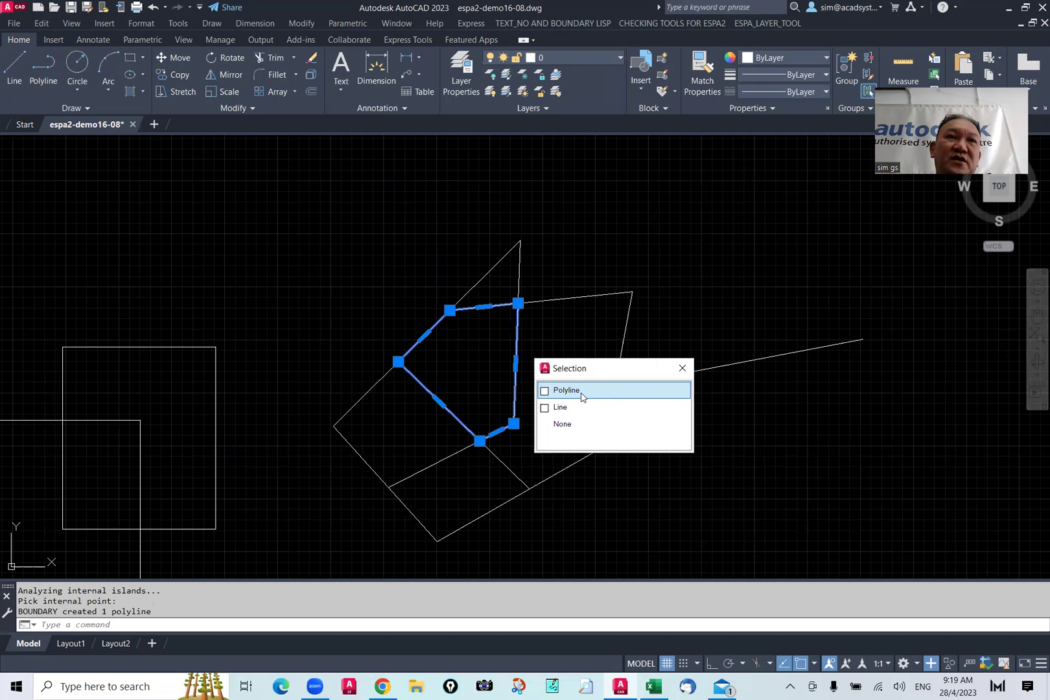
key("Escape")
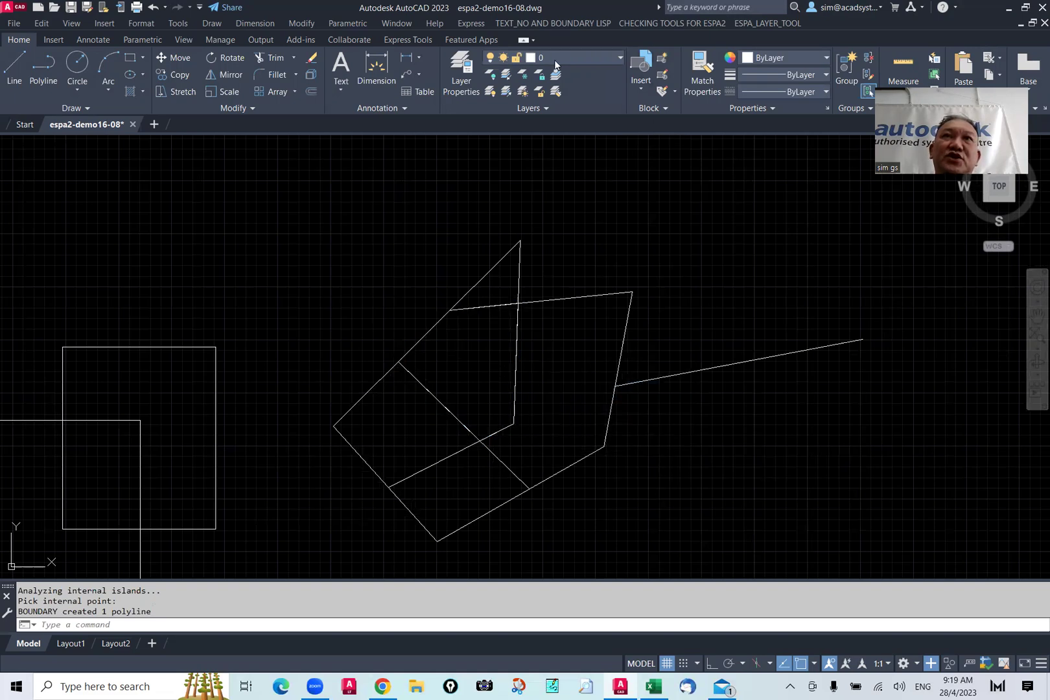
- Choose ESPA_PLOT_BOUNDARY from the Home ribbon's Layer list and recentre the drawing
left_click(555, 60)
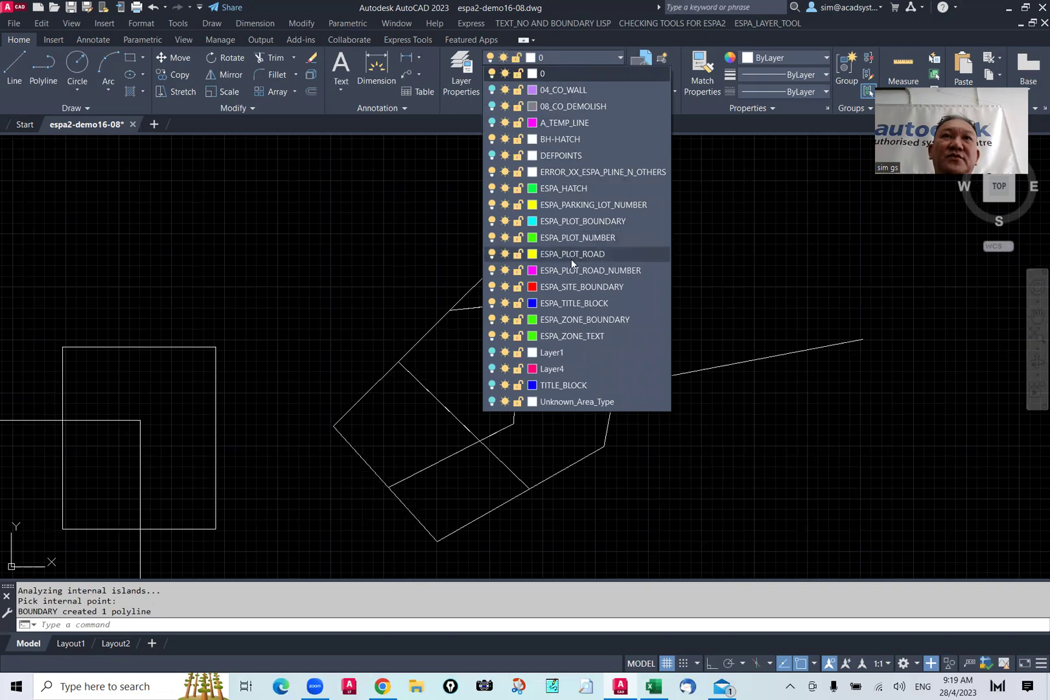
left_click(580, 222)
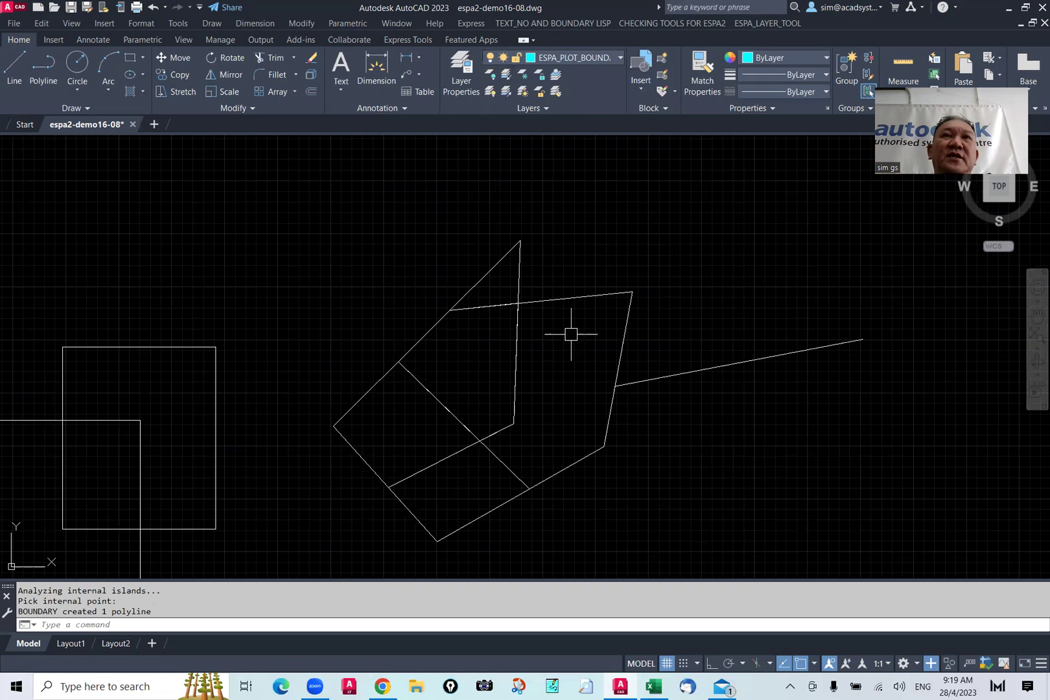
scroll(570, 335, "down", 2)
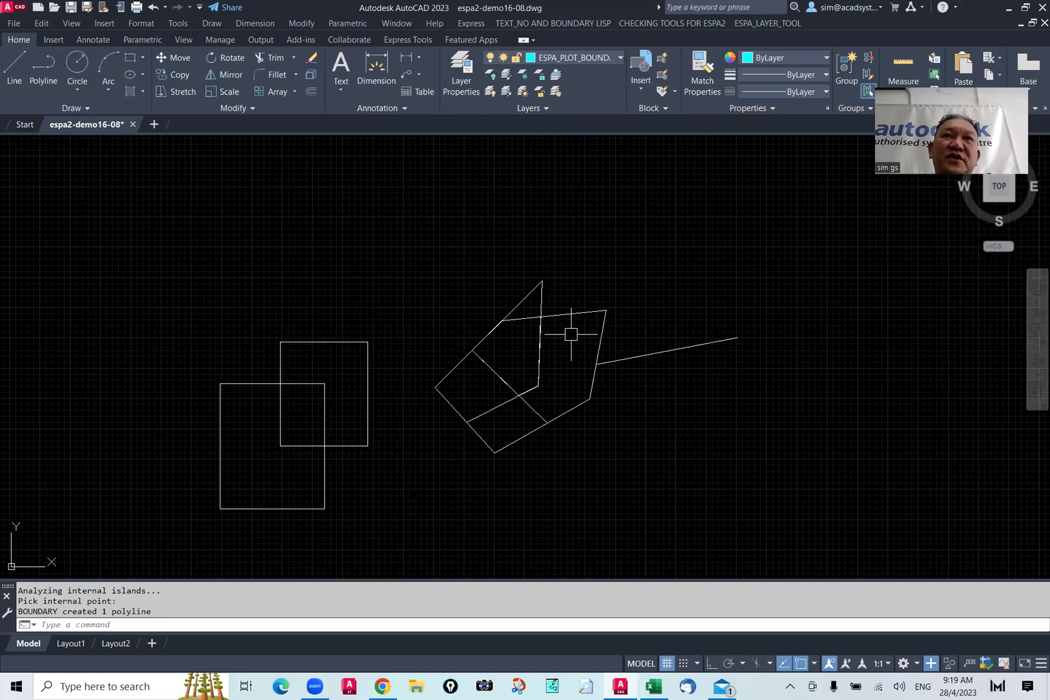
middle_click_drag(570, 335, 557, 313)
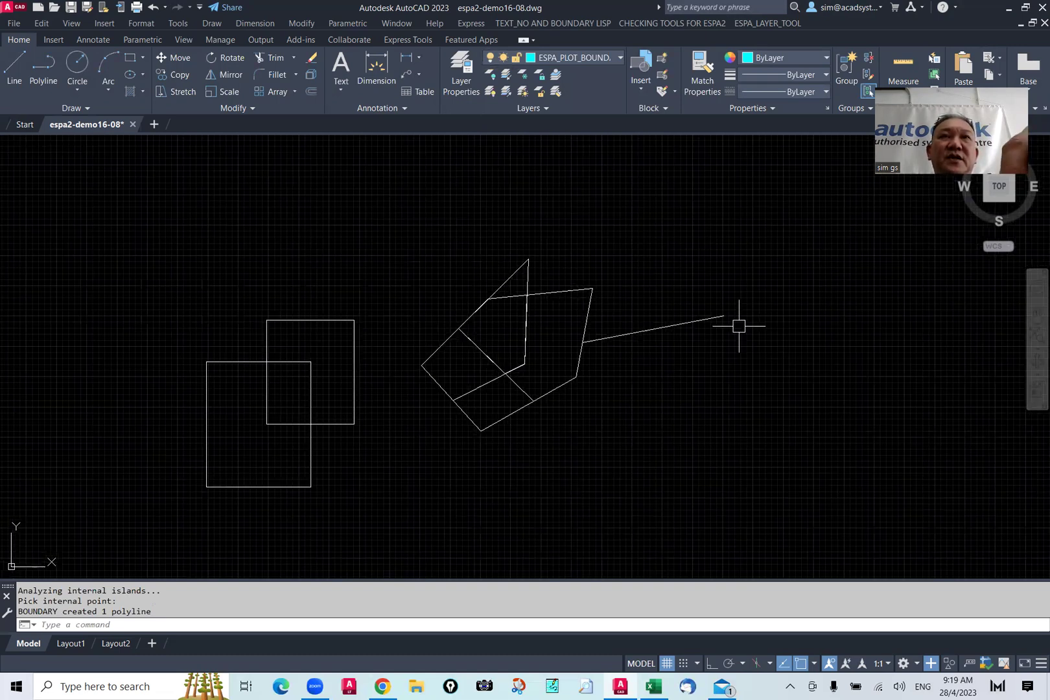
- Draw a REC rectangle from above-left to below-right of the crossing-line figure
type("rec")
key("Return")
left_click(389, 236)
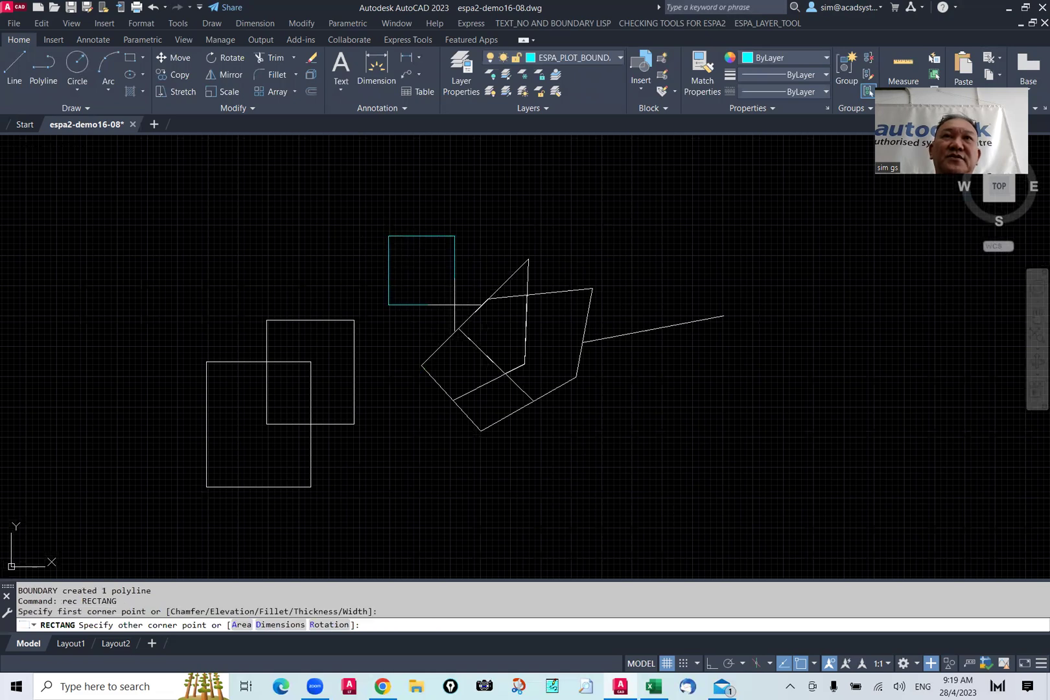
left_click(747, 475)
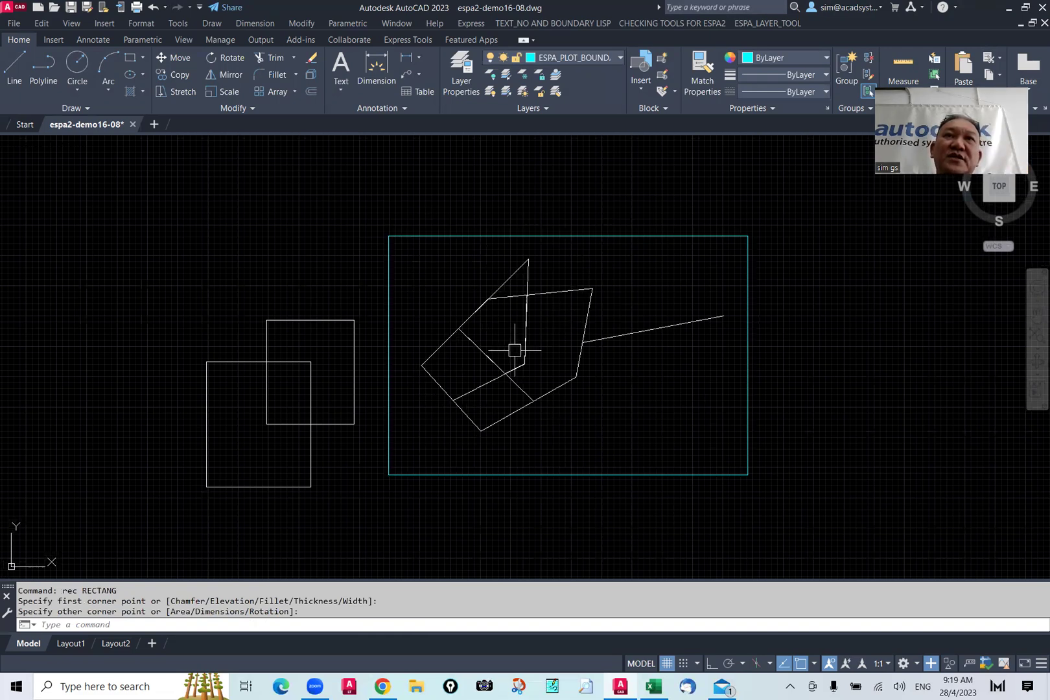
- Run BO, pick between the rectangle and the figure to trace outline polylines, then select one
type("bo")
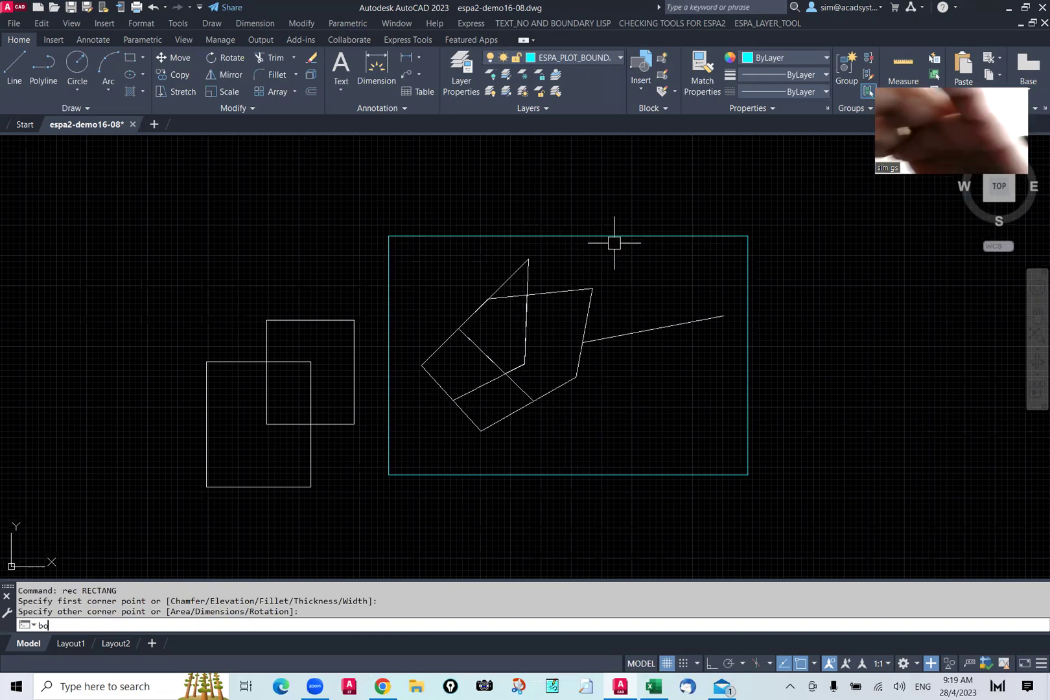
key("Return")
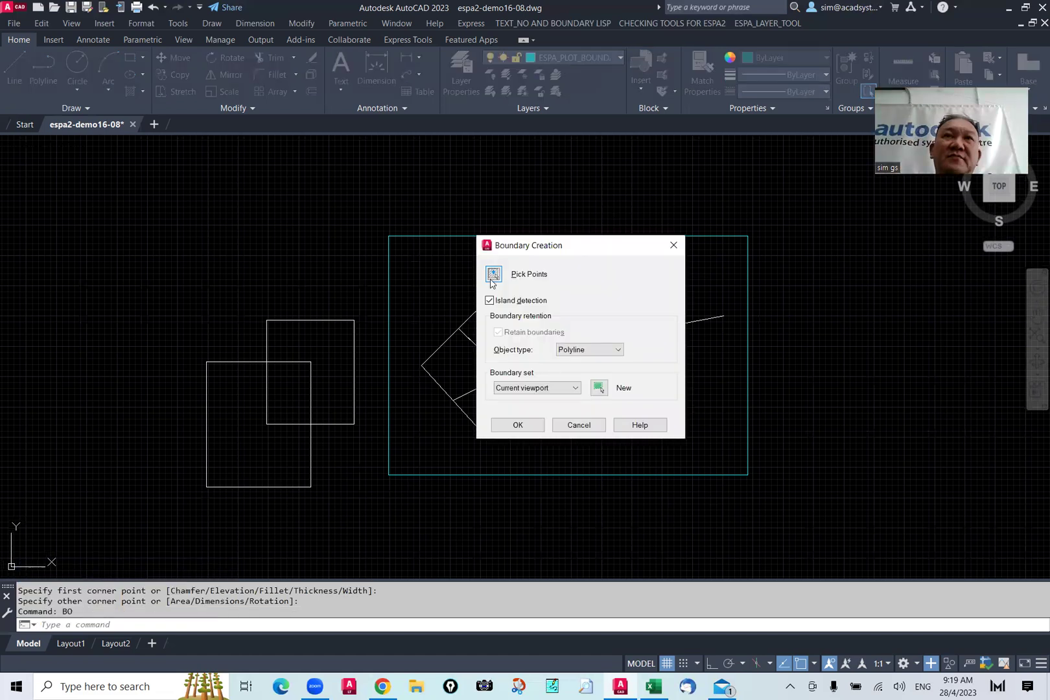
left_click(494, 274)
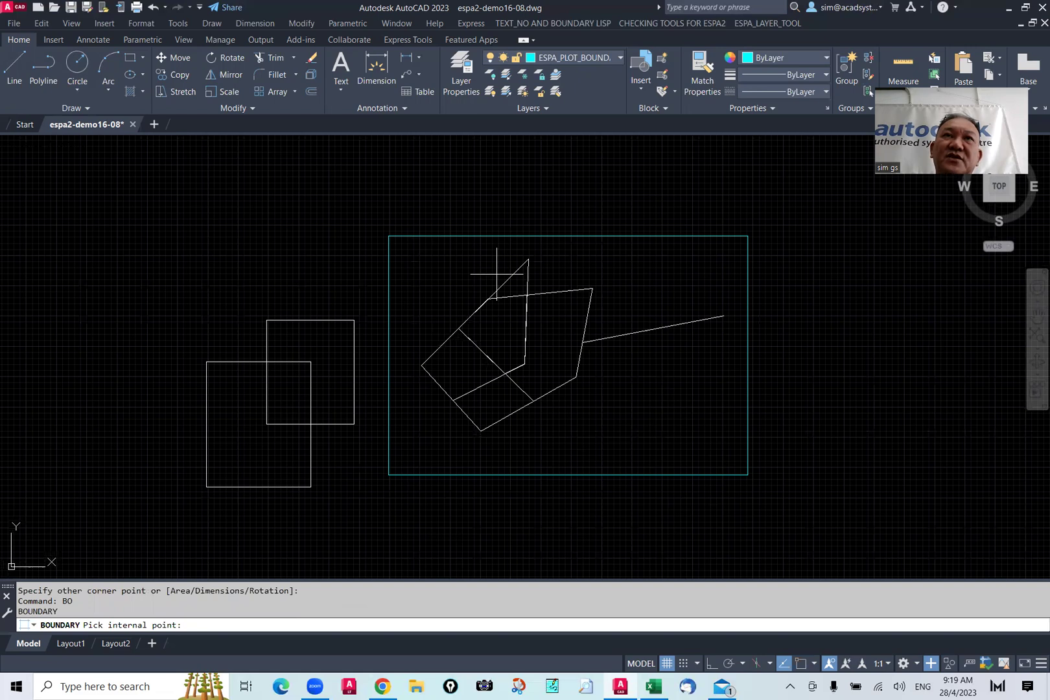
left_click(497, 279)
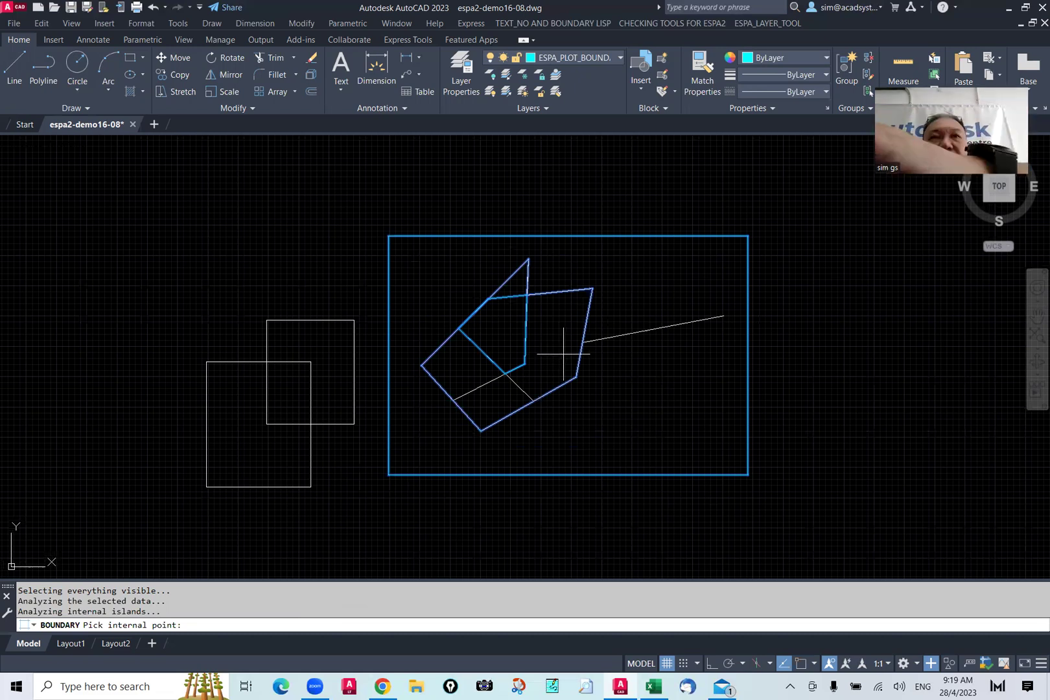
key("Return")
left_click(563, 291)
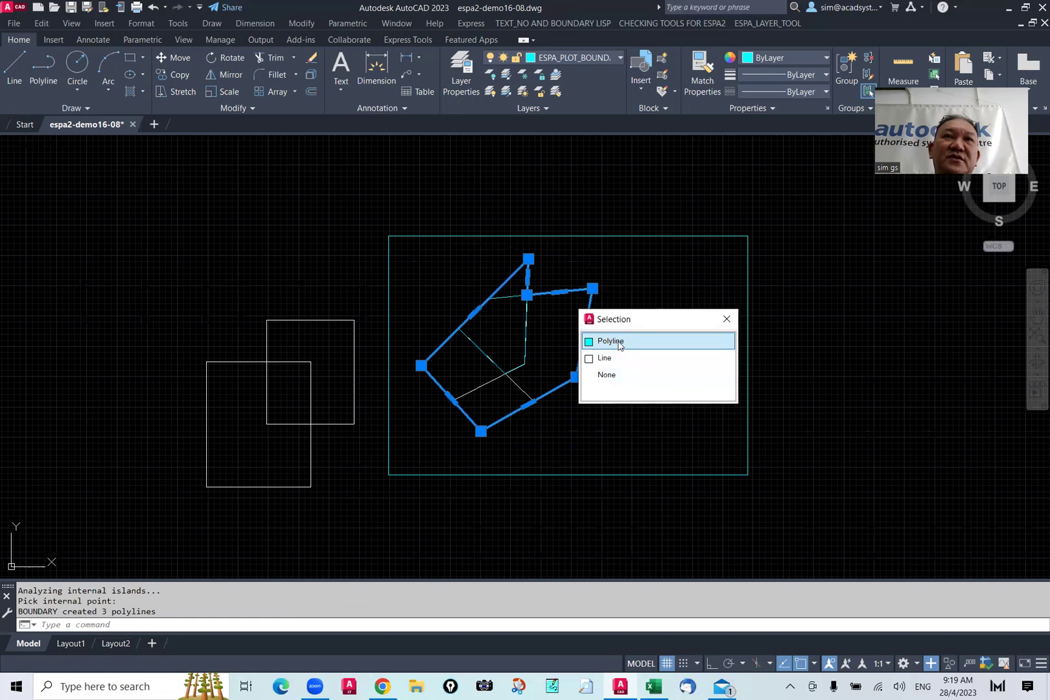
- Erase the enclosing rectangle and its overlapping duplicate, picking them through selection cycling
key("Escape")
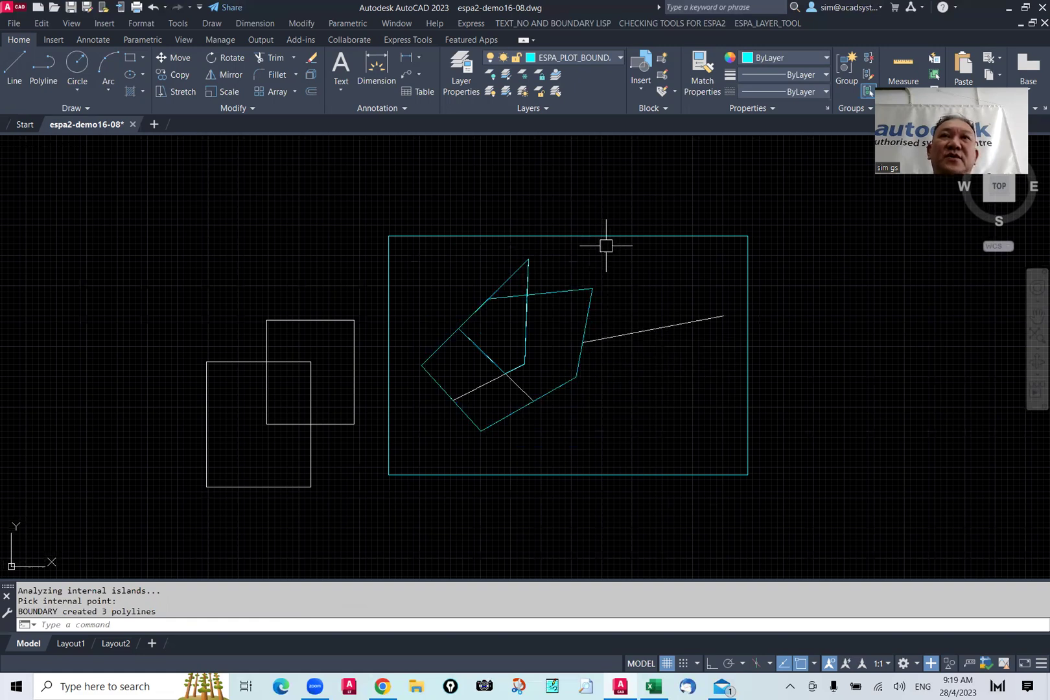
left_click(604, 236)
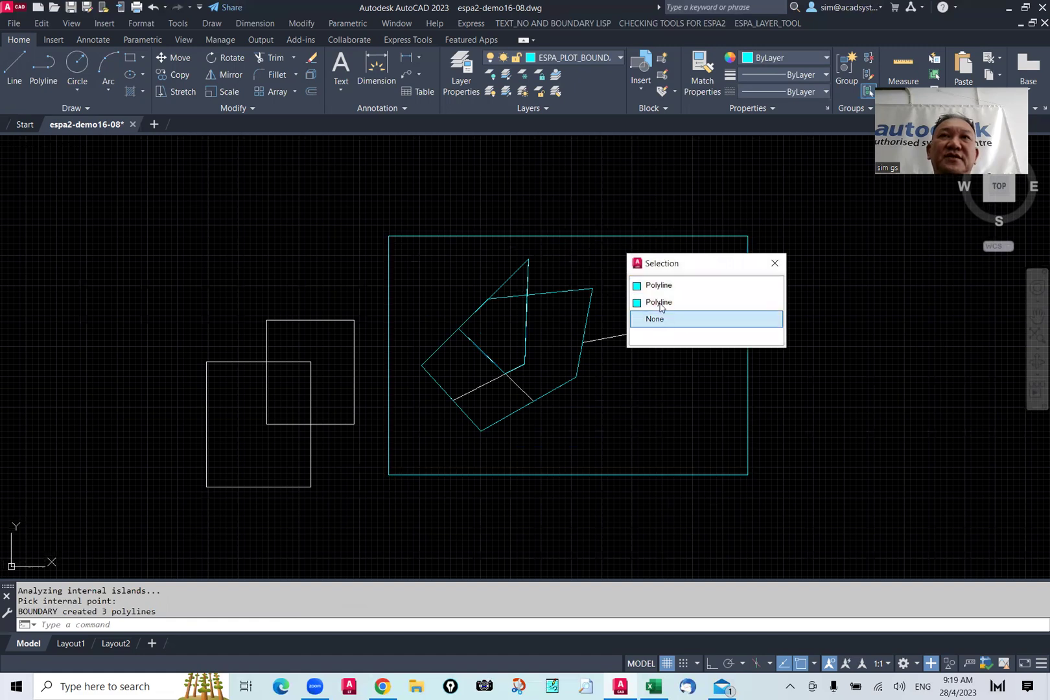
left_click(659, 286)
type("e")
key("Return")
left_click(642, 241)
type("E")
key("Return")
- Erase the inner duplicate boundary polyline
left_click(527, 332)
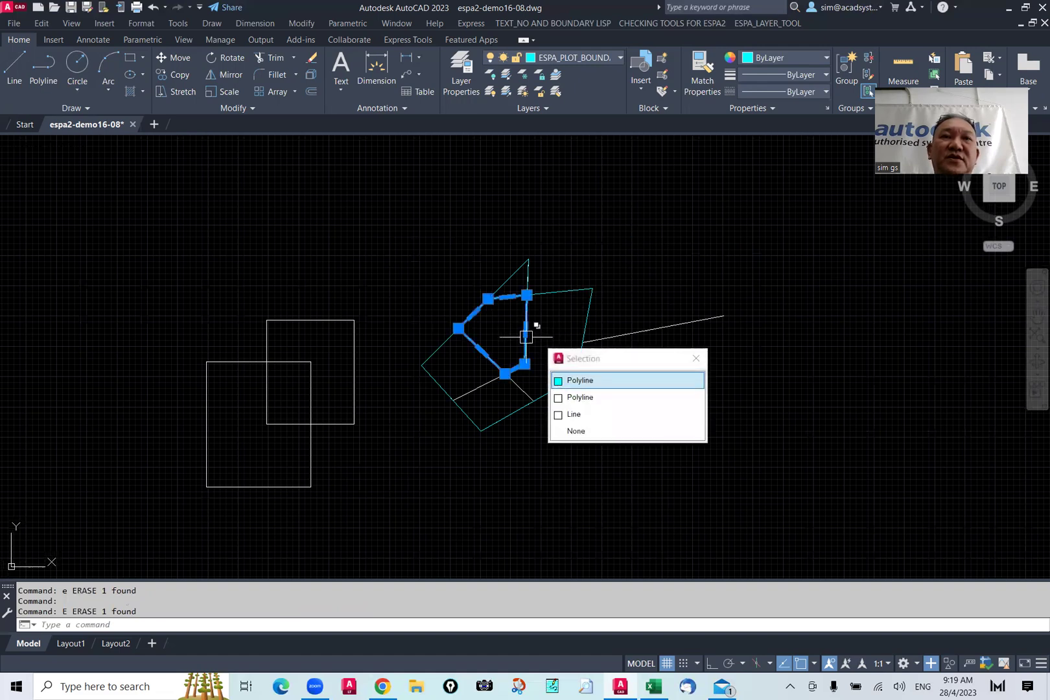
type("ee")
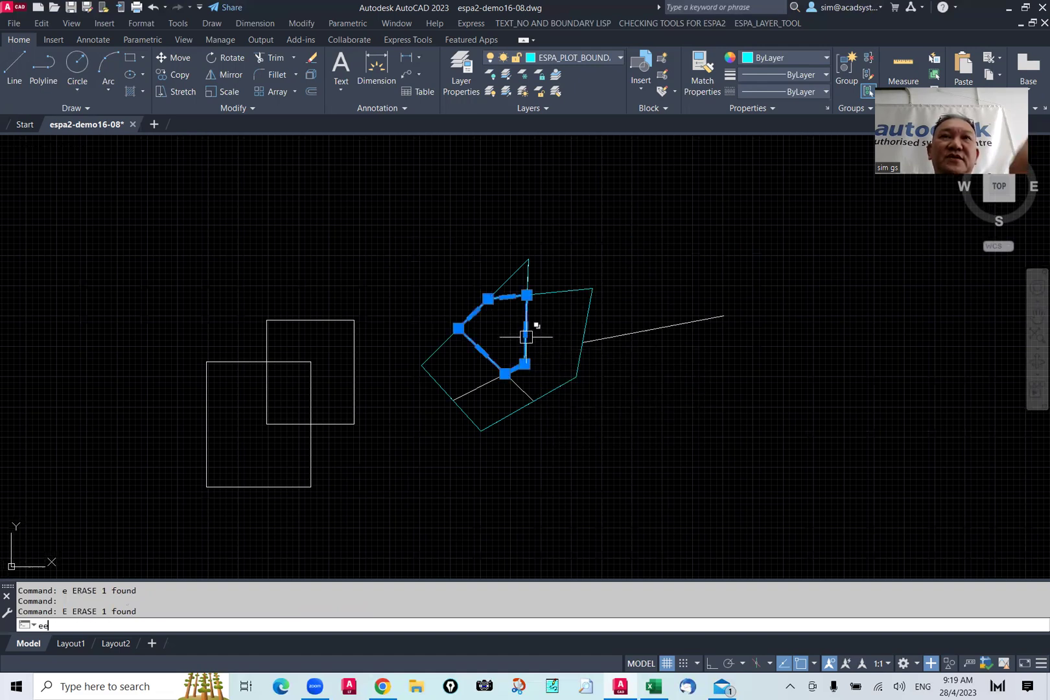
key("Return")
type("e")
key("Return")
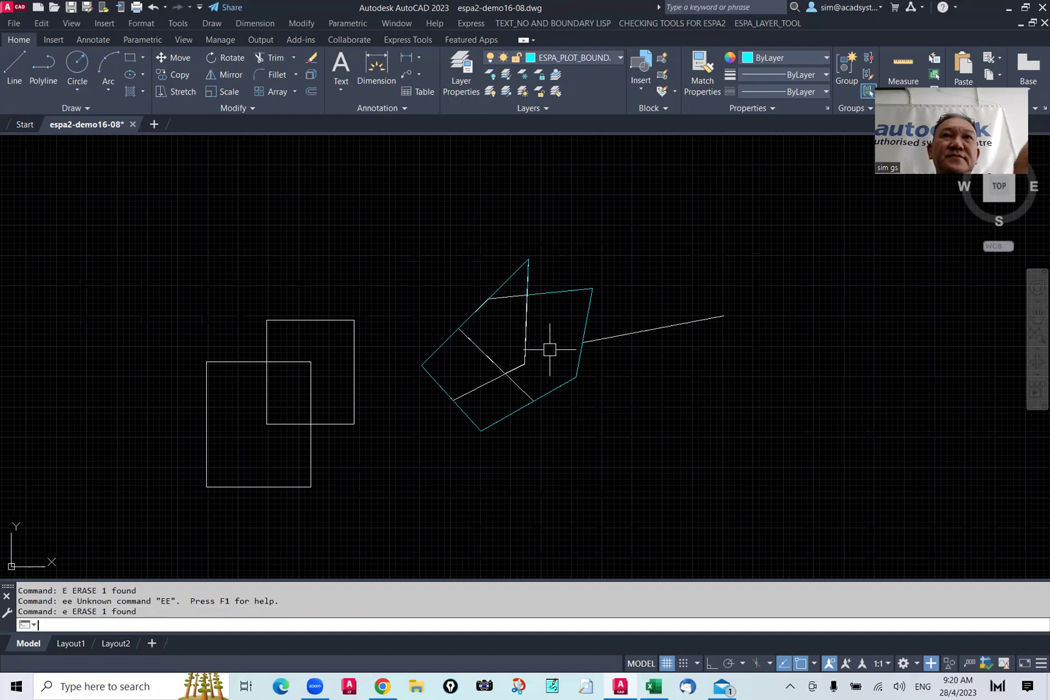
- Zoom in, select the plot boundary polyline, and bring up its upper-left midpoint grip options
scroll(535, 293, "up", 2)
left_click(534, 293)
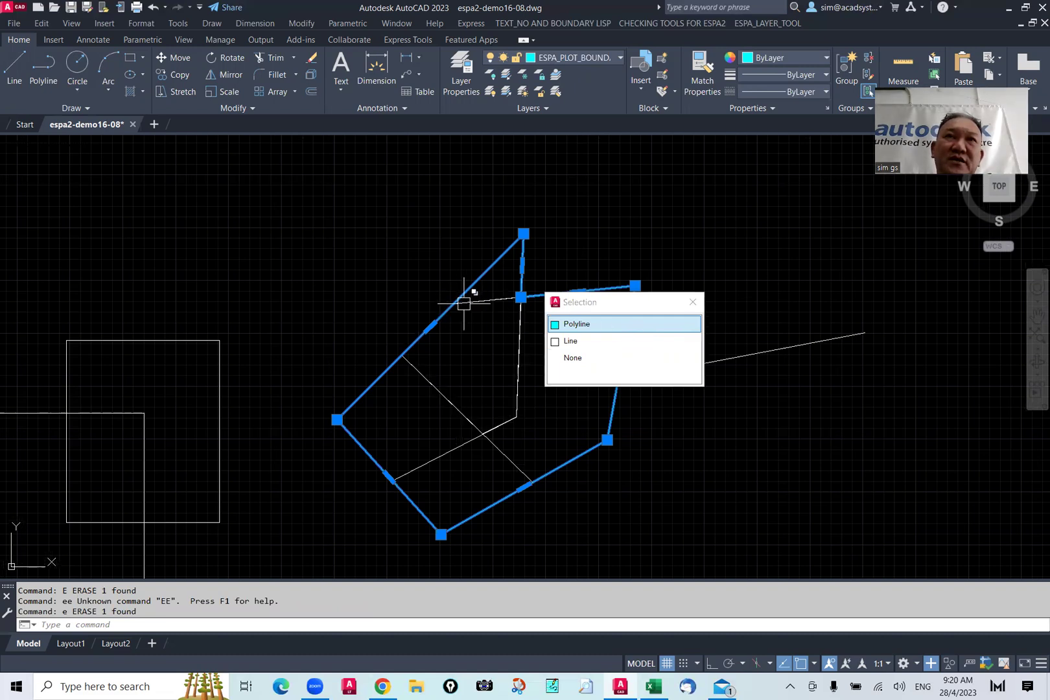
scroll(459, 305, "up", 2)
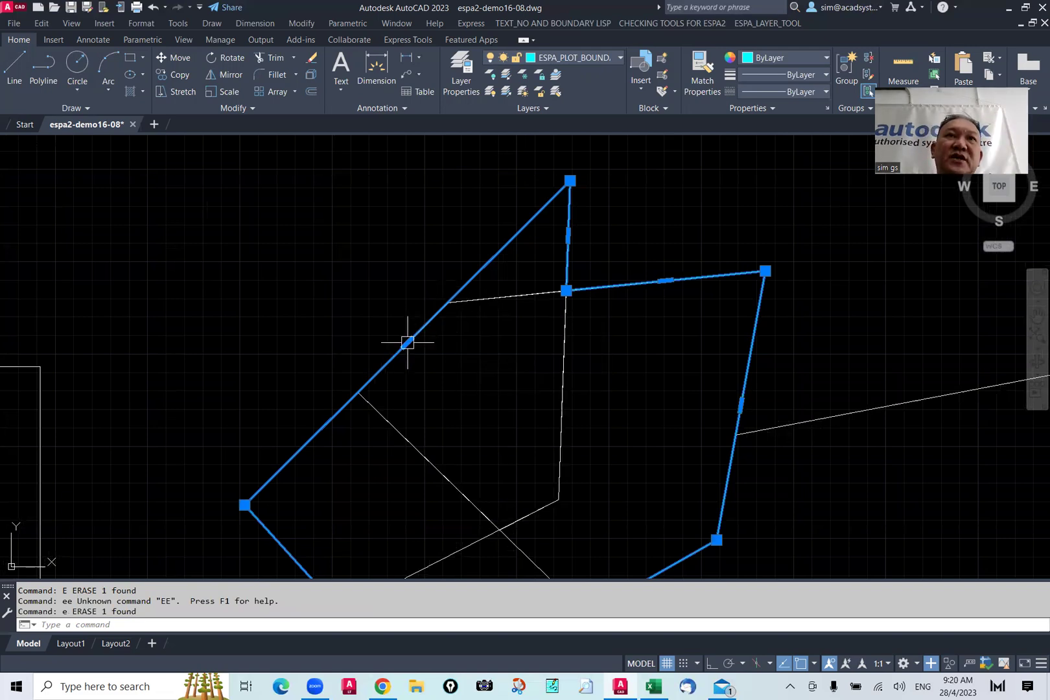
mouse_move(408, 344)
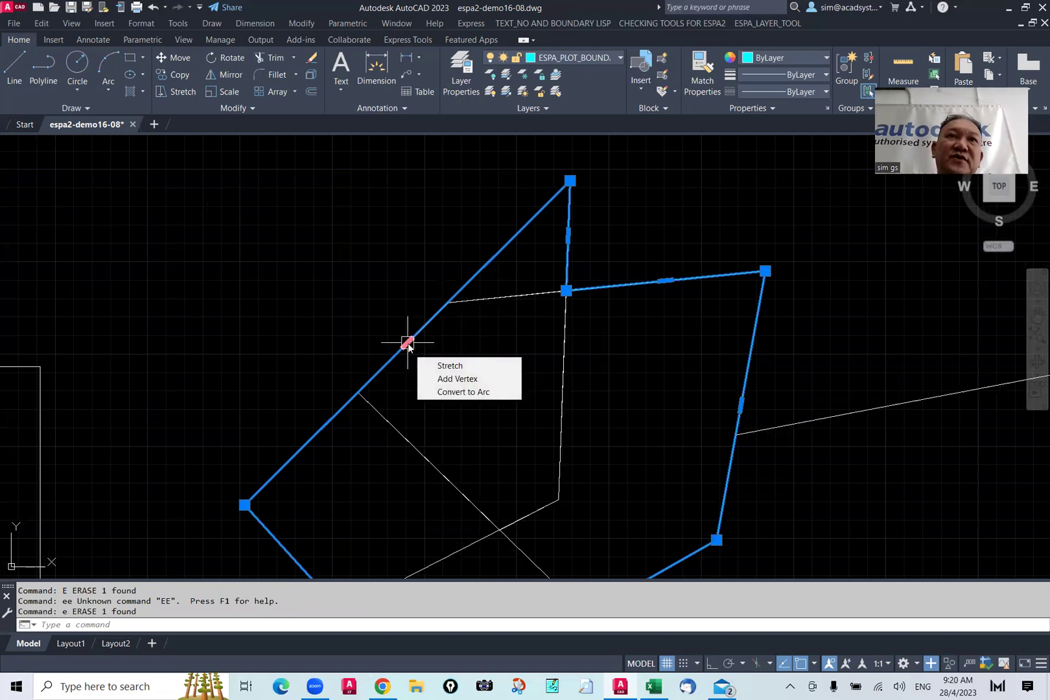
- Add vertices on the upper-left and left edges, snapped to the internal lines' endpoints
left_click(468, 379)
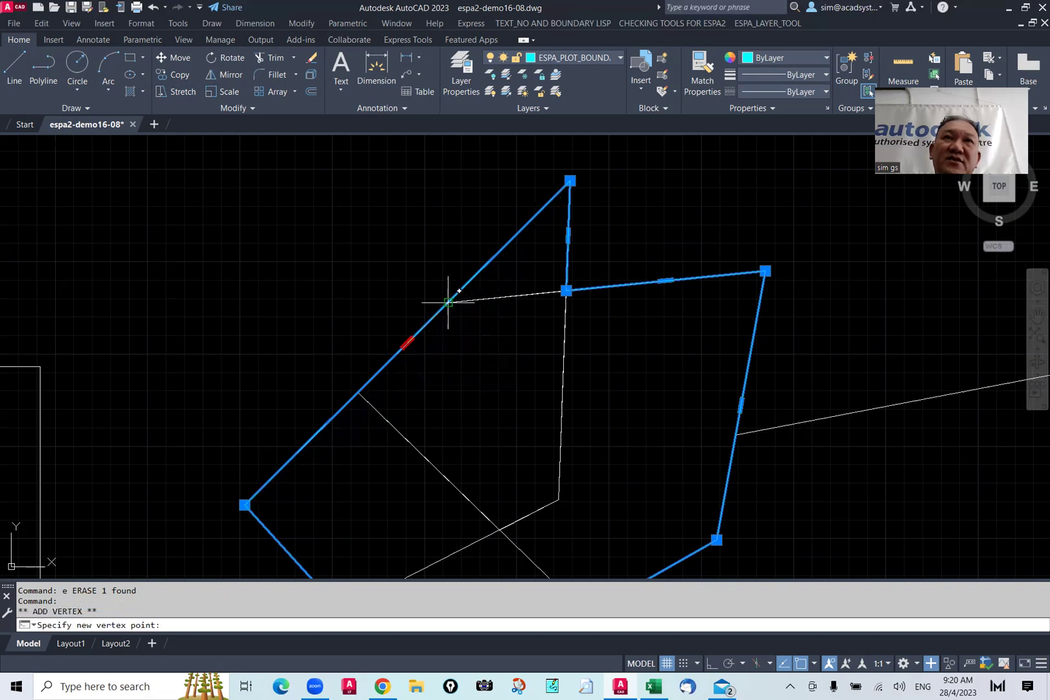
left_click(448, 303)
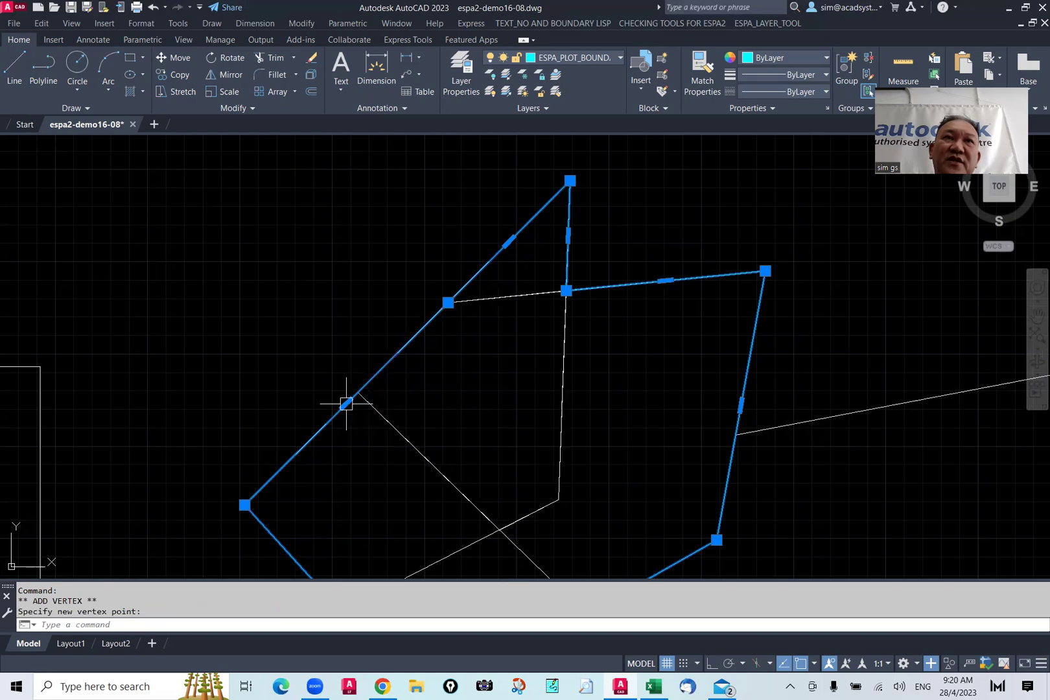
mouse_move(346, 403)
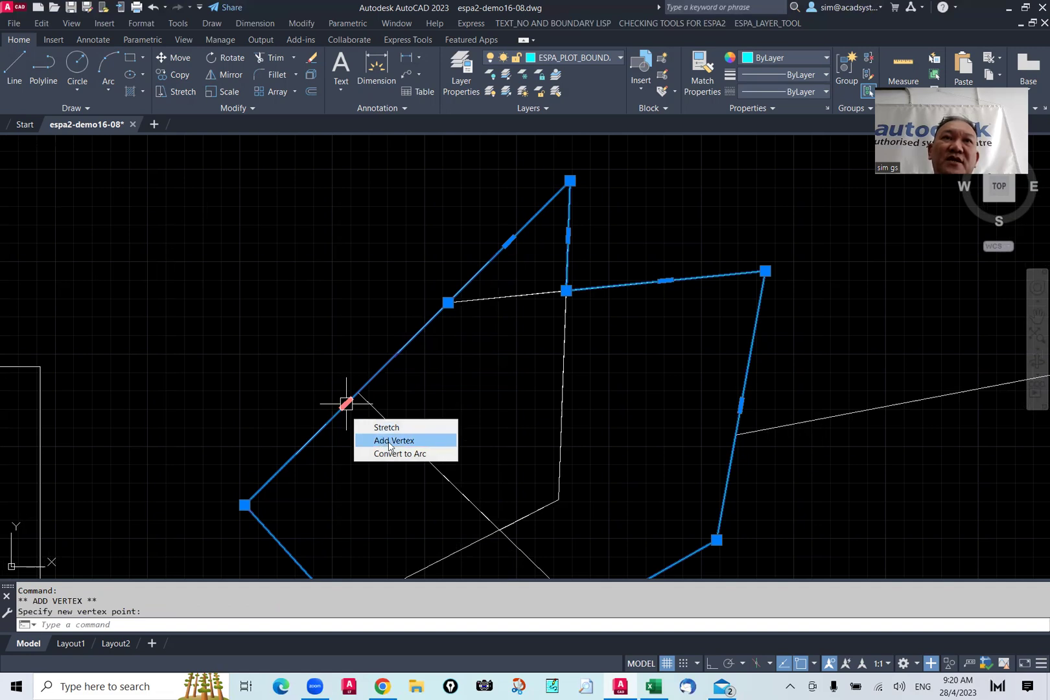
left_click(389, 441)
left_click(357, 393)
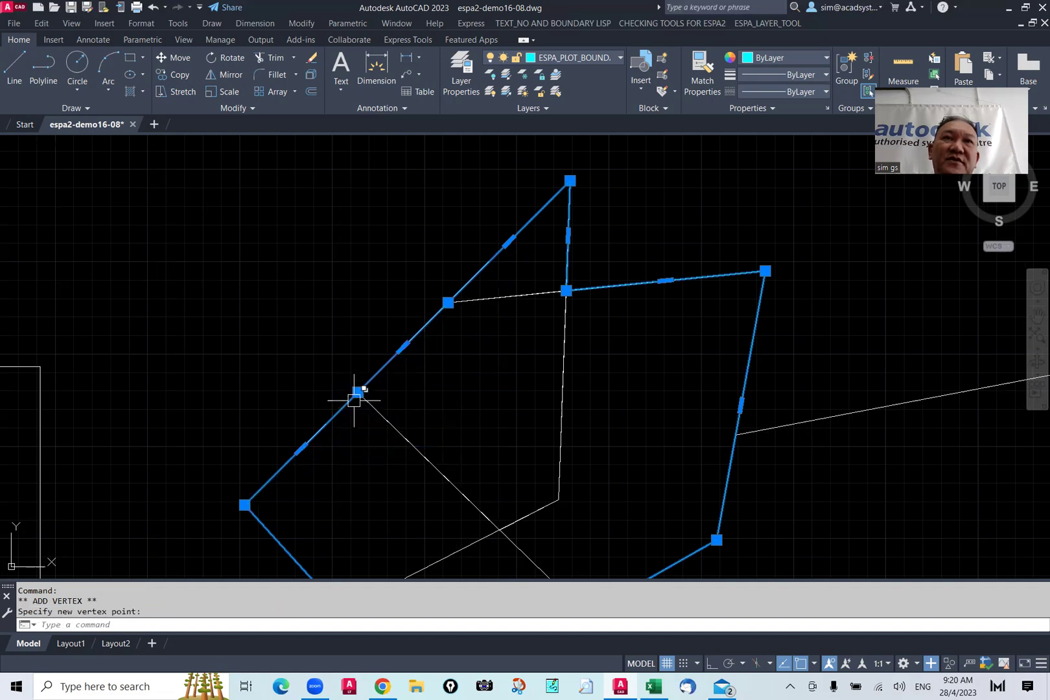
- Add vertices on the lower and lower-left edges at the diagonal lines' endpoints
middle_click_drag(407, 465, 434, 289)
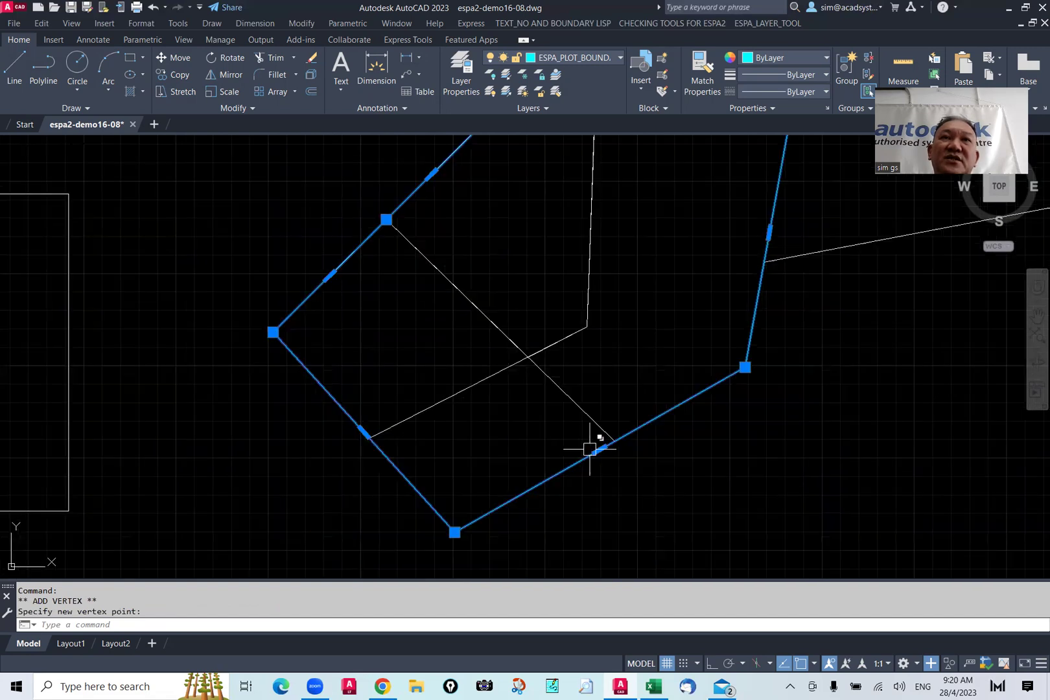
mouse_move(594, 452)
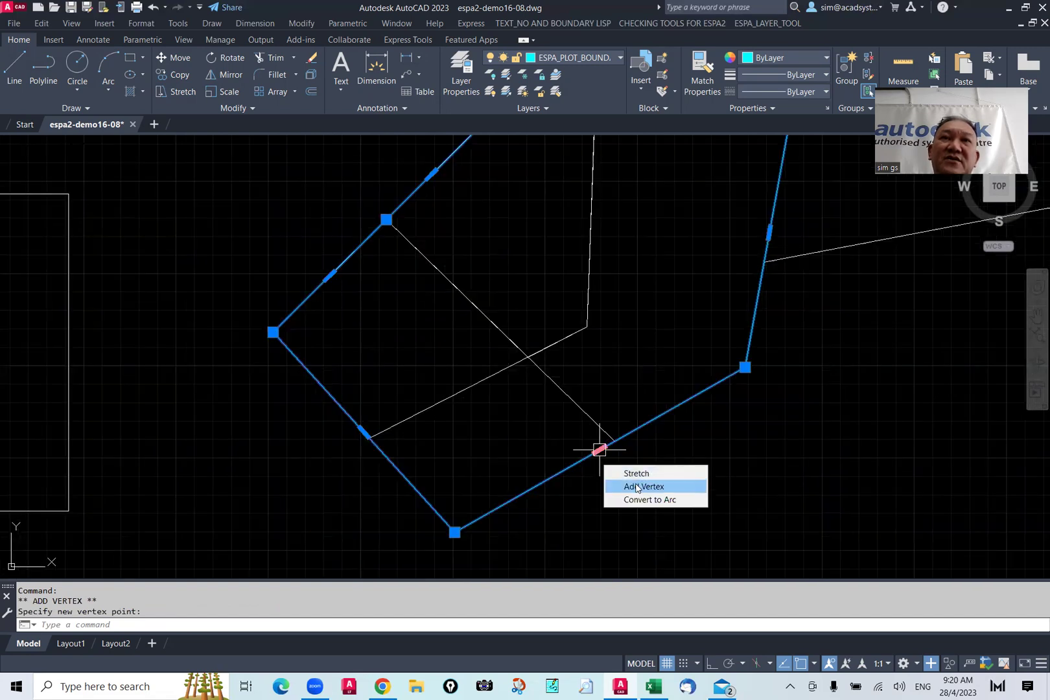
left_click(639, 486)
left_click(615, 441)
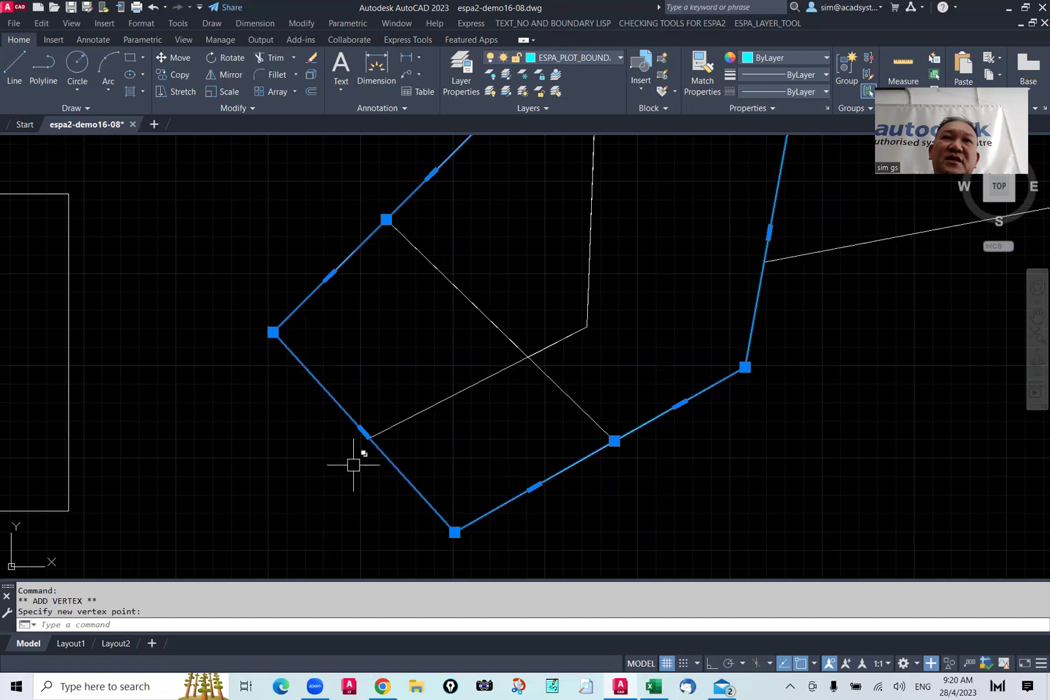
mouse_move(371, 429)
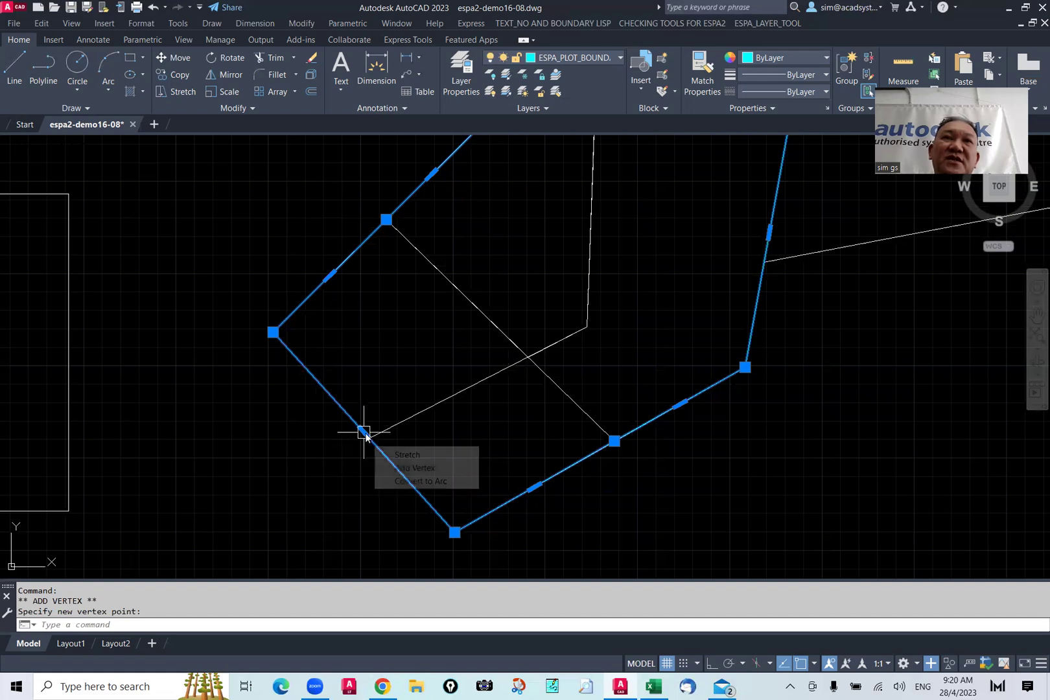
left_click(415, 467)
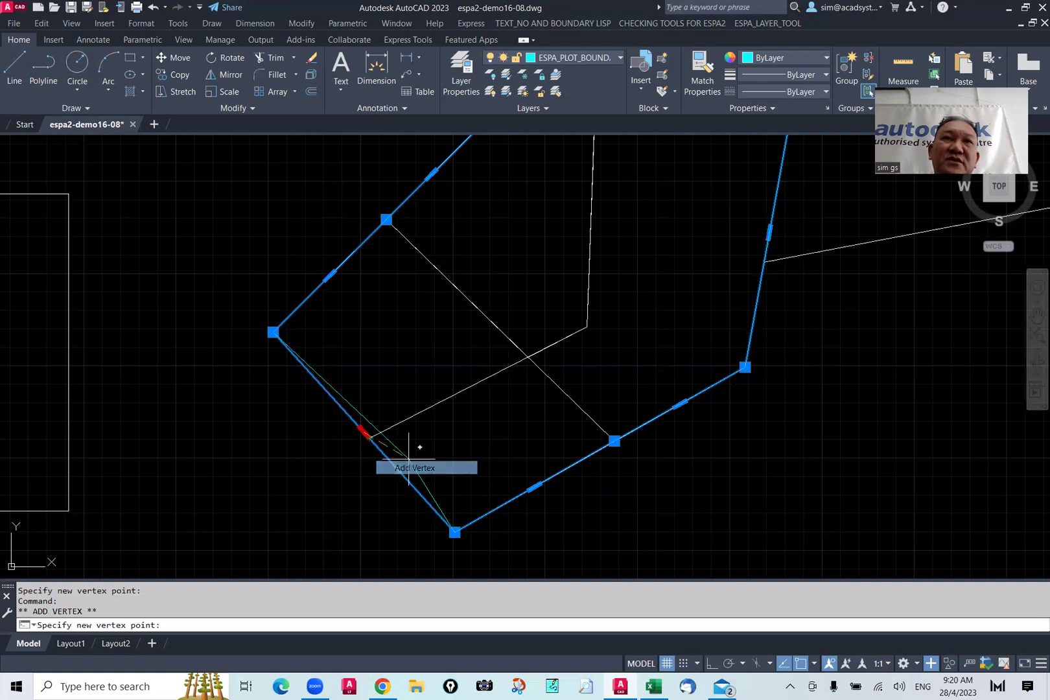
left_click(369, 438)
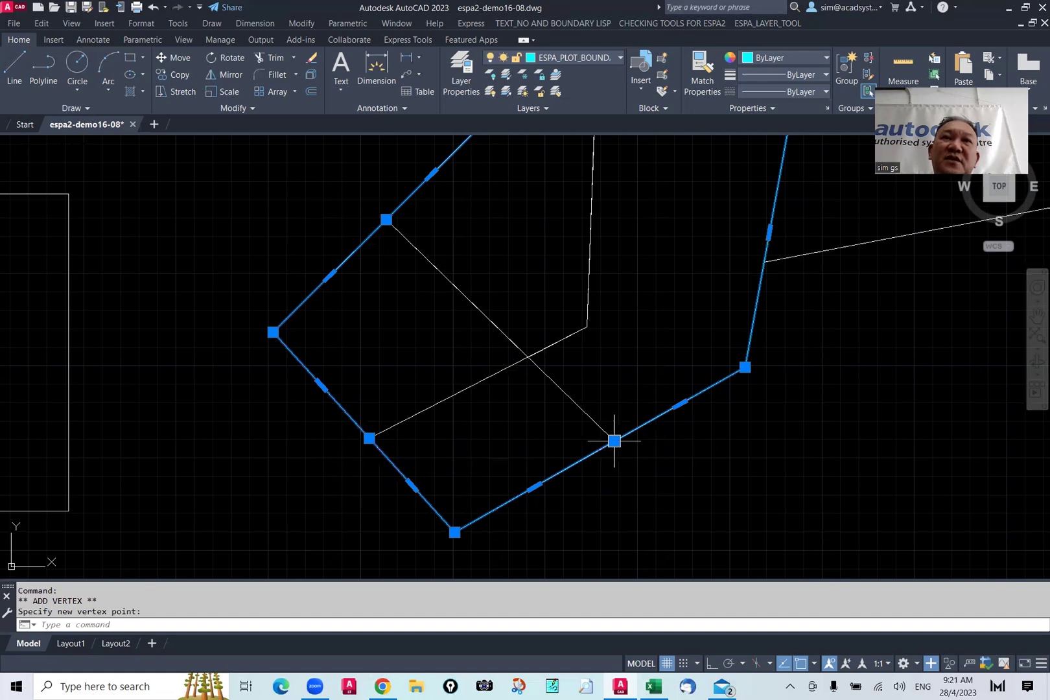
mouse_move(613, 442)
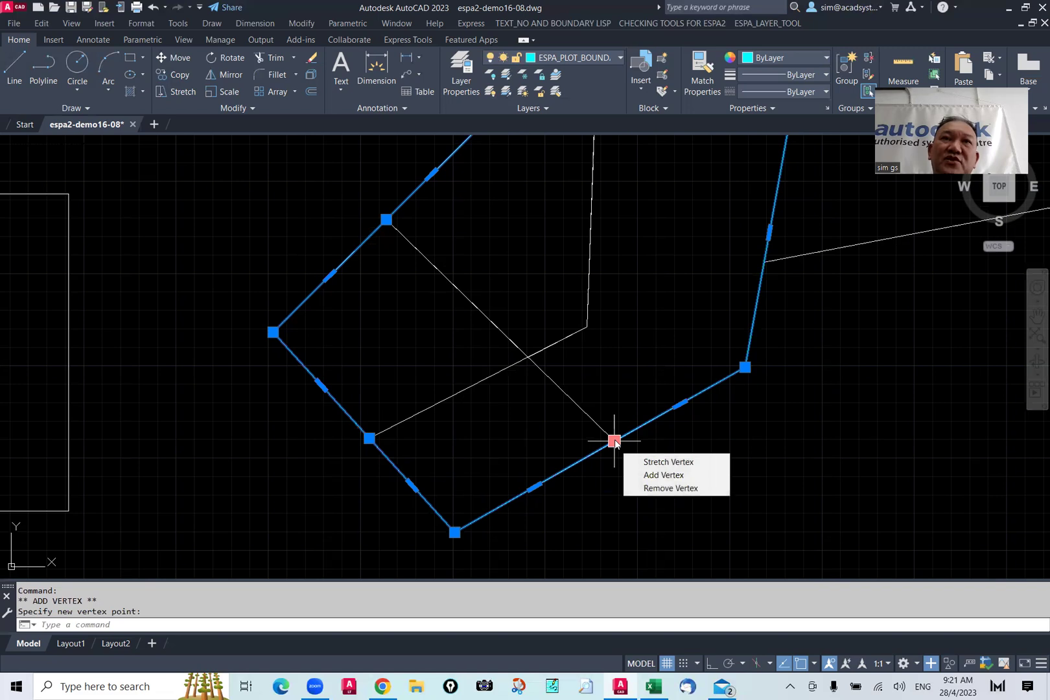
- Remove the misplaced lower-edge vertex and re-add it snapped to the diagonal line's endpoint
left_click(656, 491)
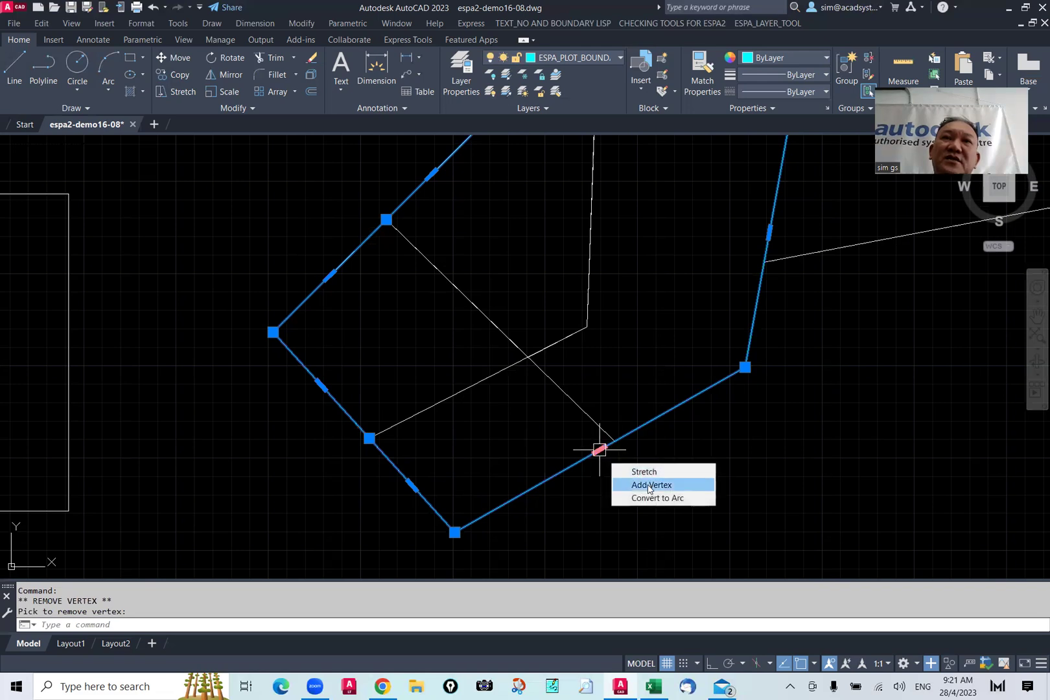
left_click(649, 487)
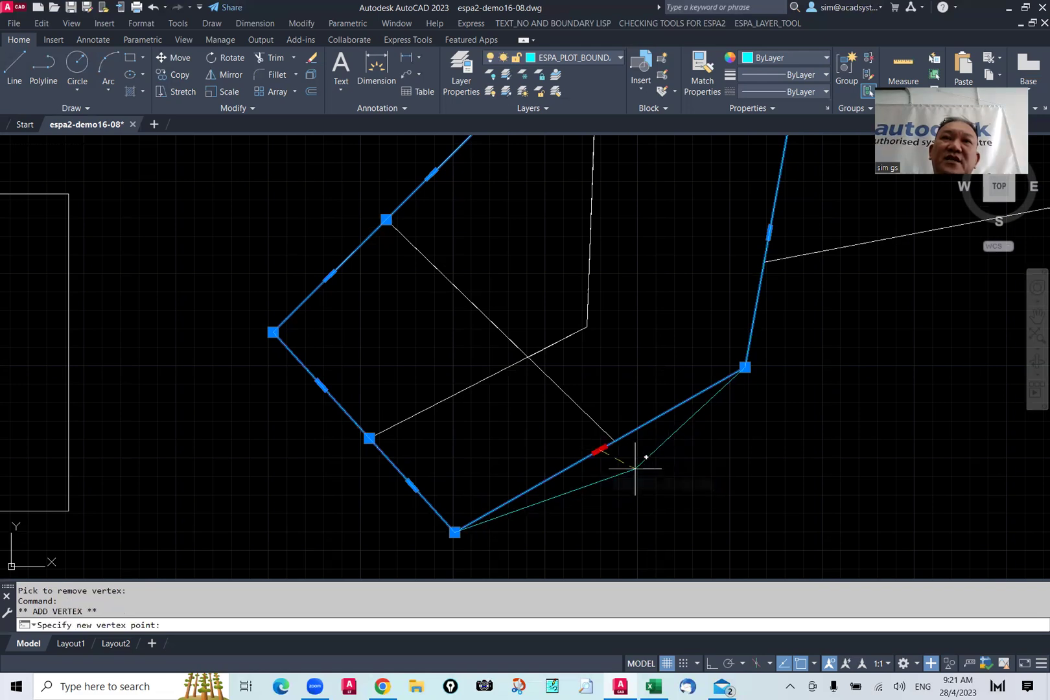
left_click(614, 442)
scroll(712, 490, "down", 3)
middle_click_drag(712, 489, 582, 481)
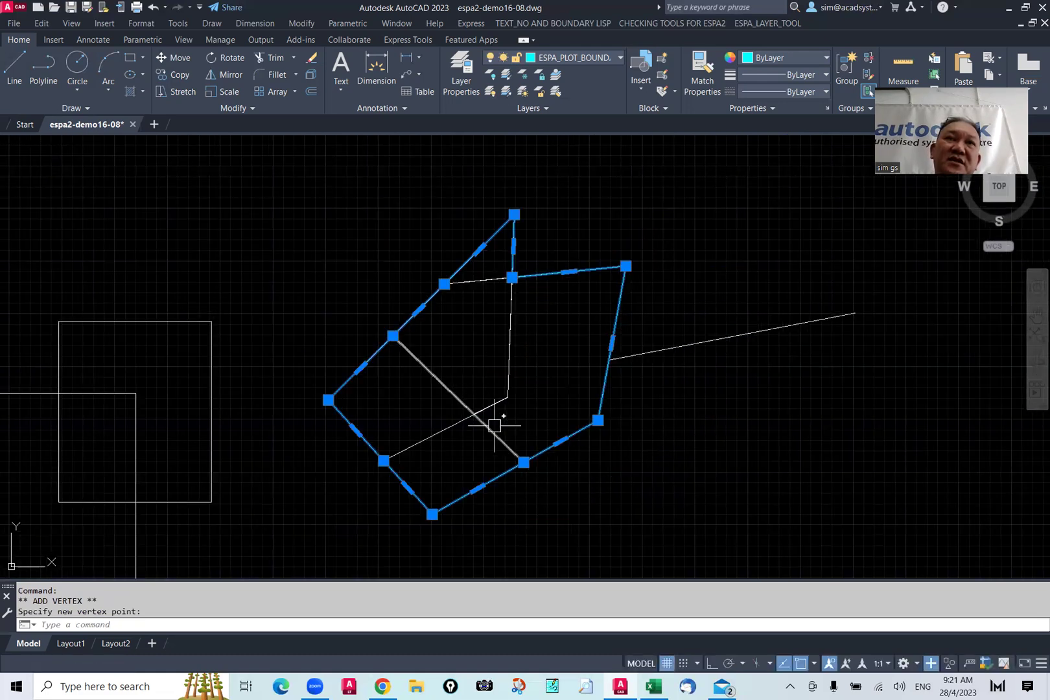
scroll(400, 448, "up", 4)
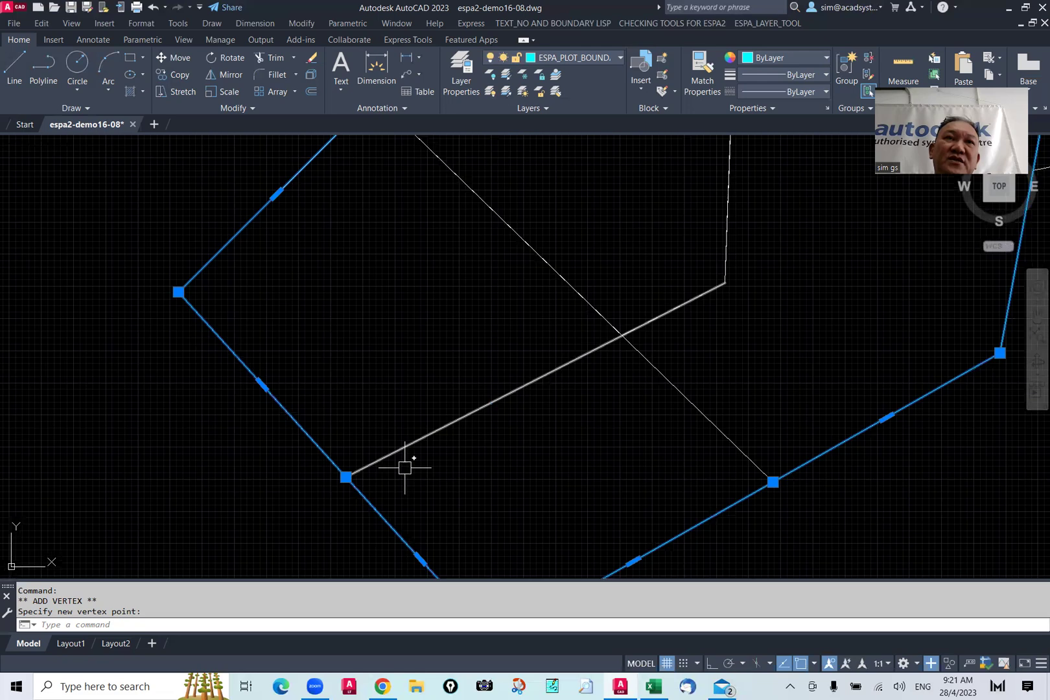
left_click(405, 467)
scroll(337, 389, "up", 3)
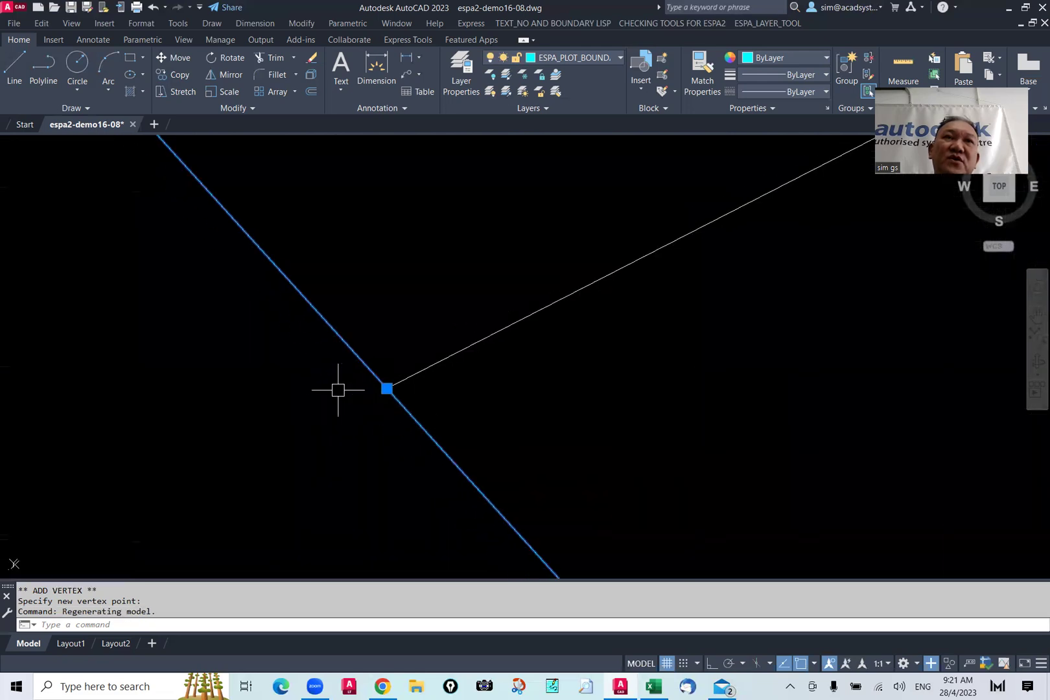
mouse_move(396, 387)
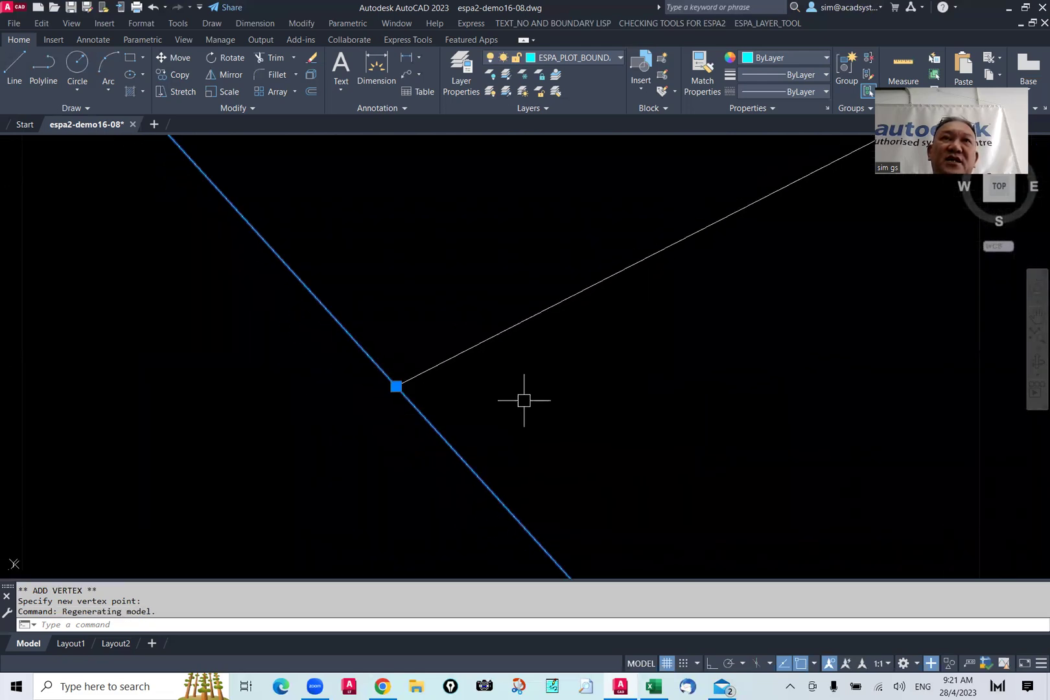
mouse_move(396, 387)
middle_mouse_down()
mouse_move(540, 393)
mouse_move(480, 443)
middle_mouse_up()
scroll(540, 393, "down", 6)
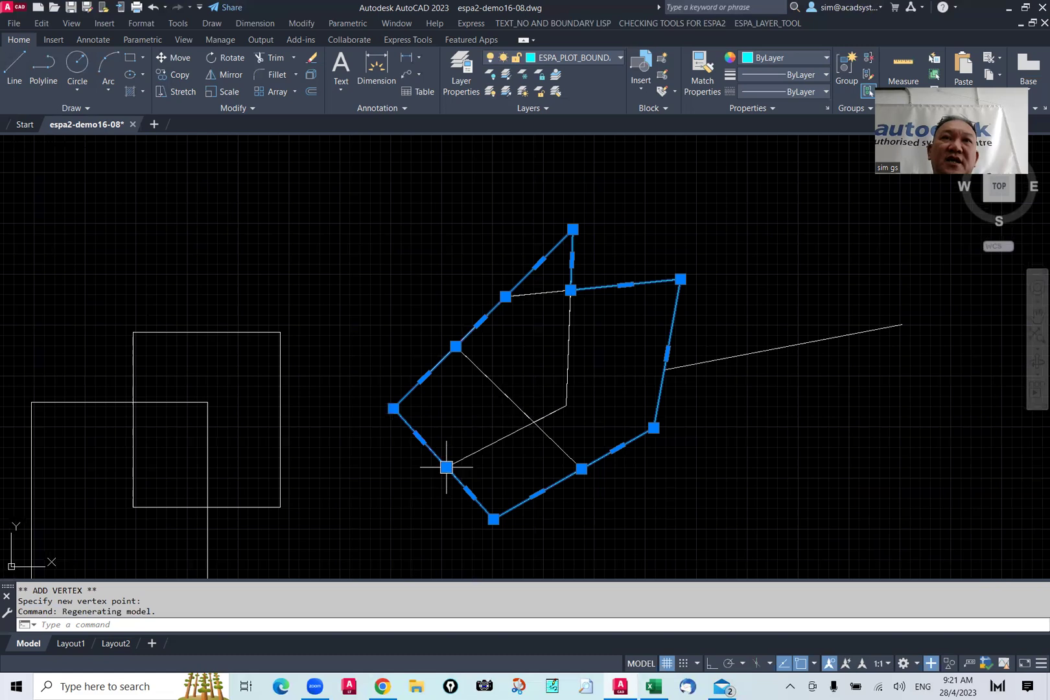
scroll(446, 467, "up", 2)
scroll(520, 453, "down", 2)
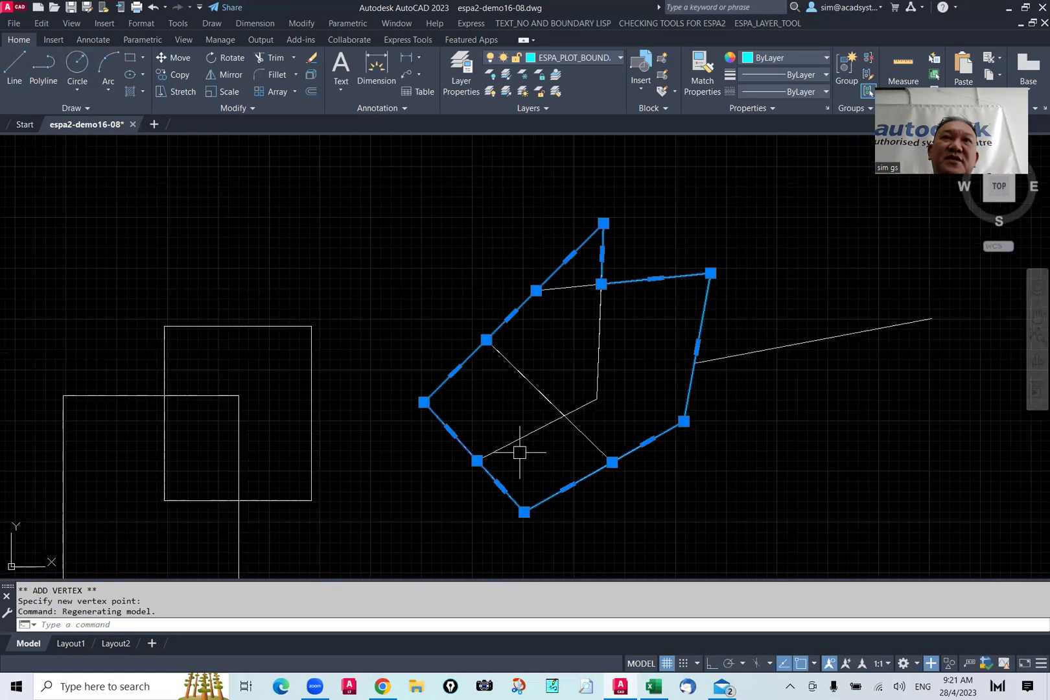